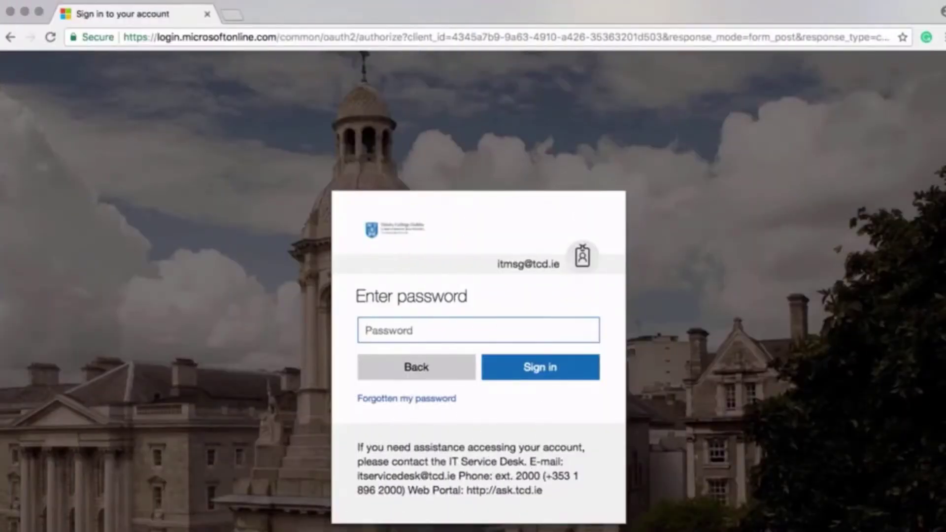
Sign in with the account password and choose to stay signed in.
text(••)
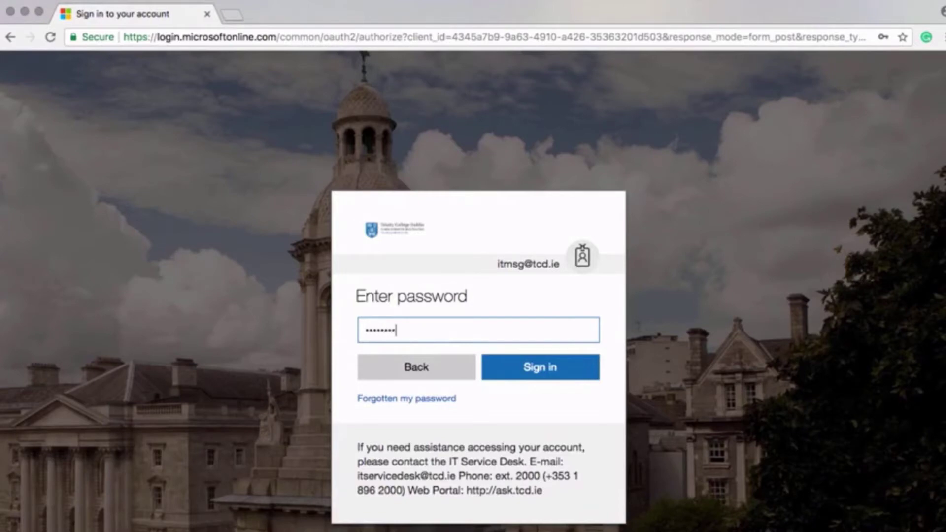
click(546, 373)
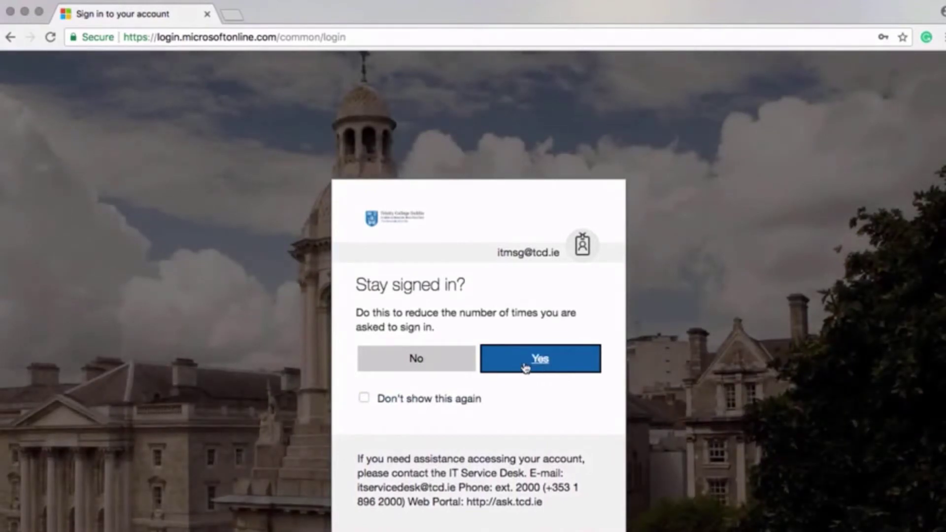
click(525, 368)
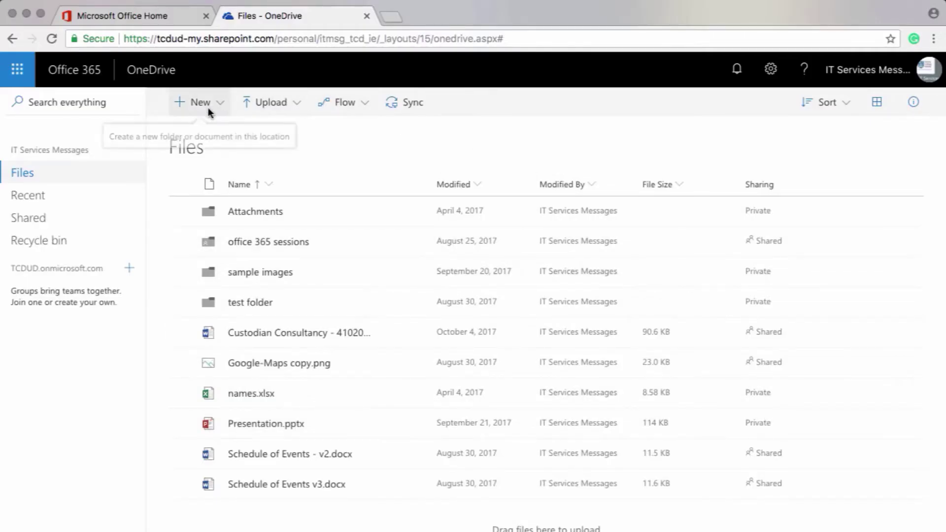
Create a new Word document from OneDrive and type 'New documents created in OneDrive are saved automatically'.
click(208, 107)
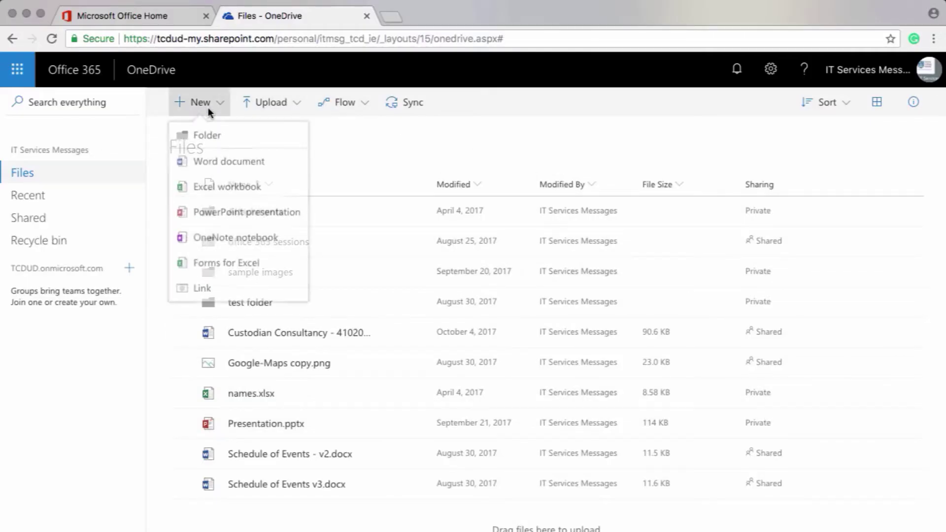
click(214, 162)
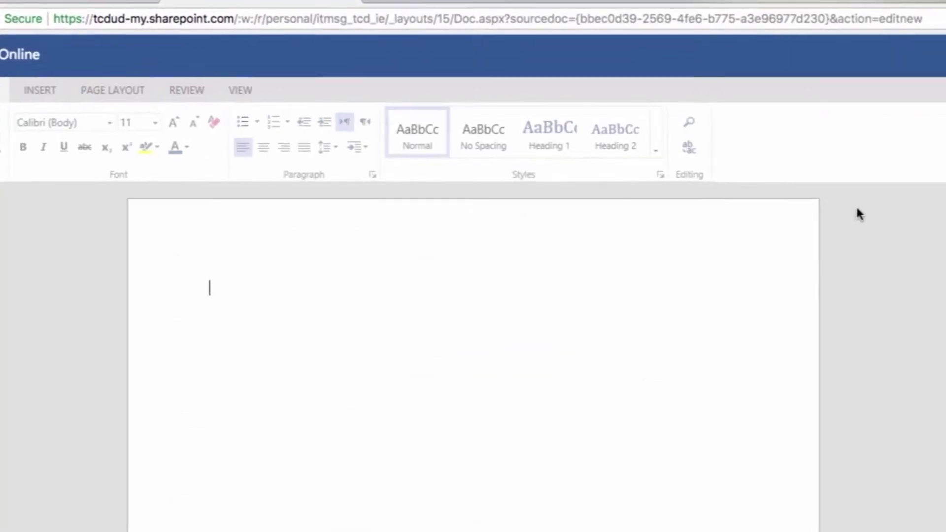
text(New )
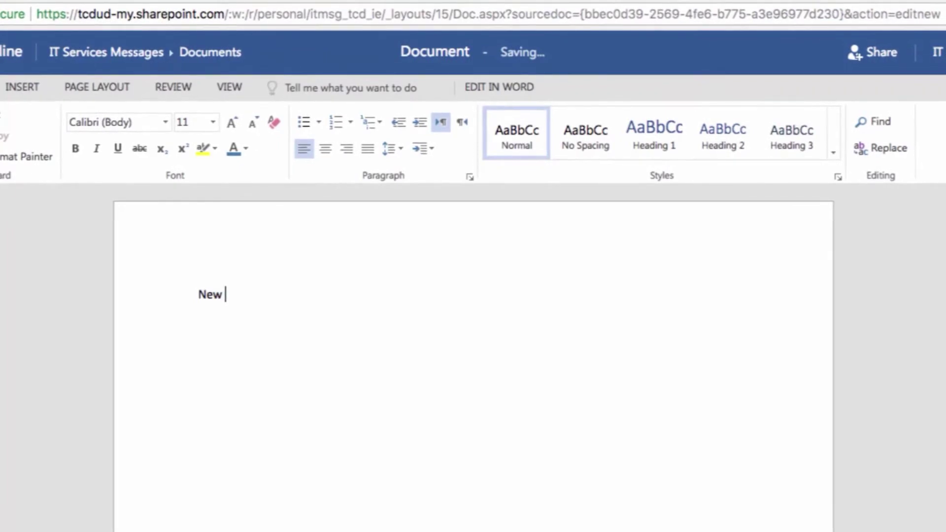
text(documen)
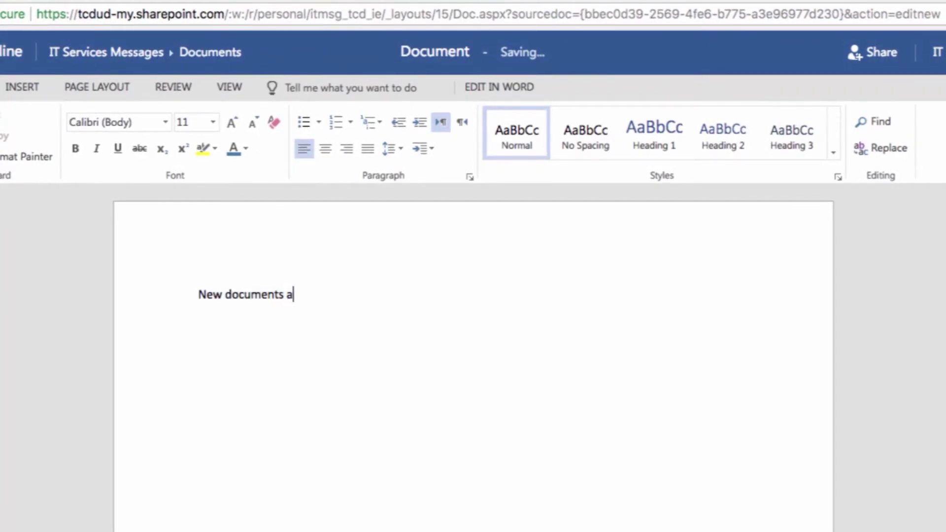
text(ts created in OneDrive are sav)
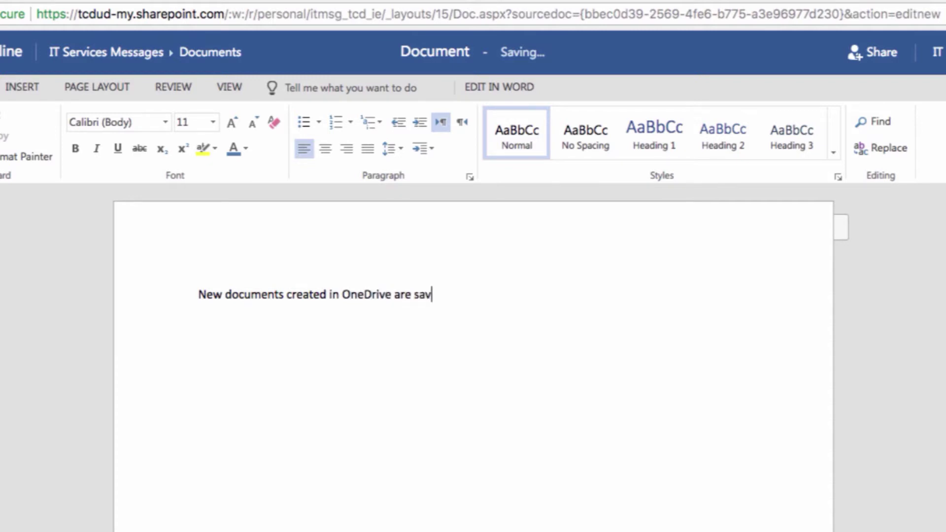
text(ed automatically)
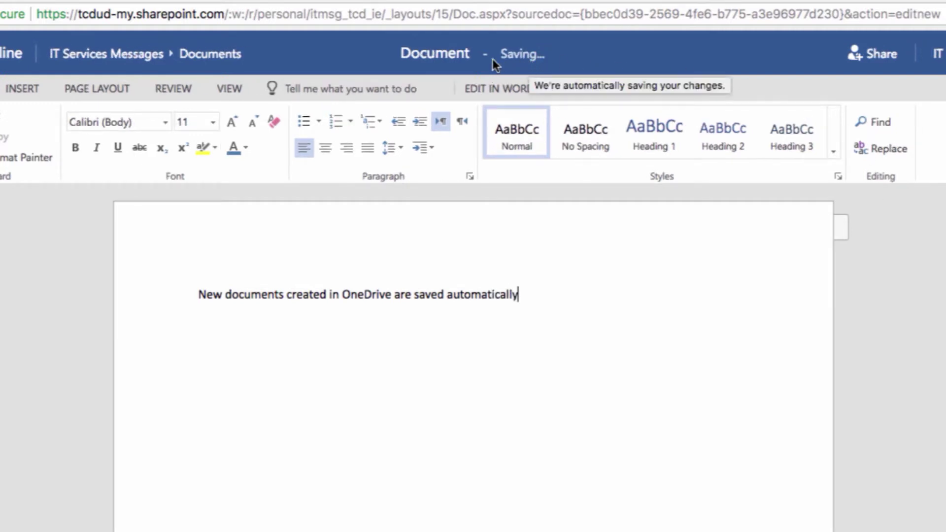
Rename the document to 'OneDrive video' and add the line 'Use the app launcher to 'go back' to OneDrive and see your document'.
click(434, 56)
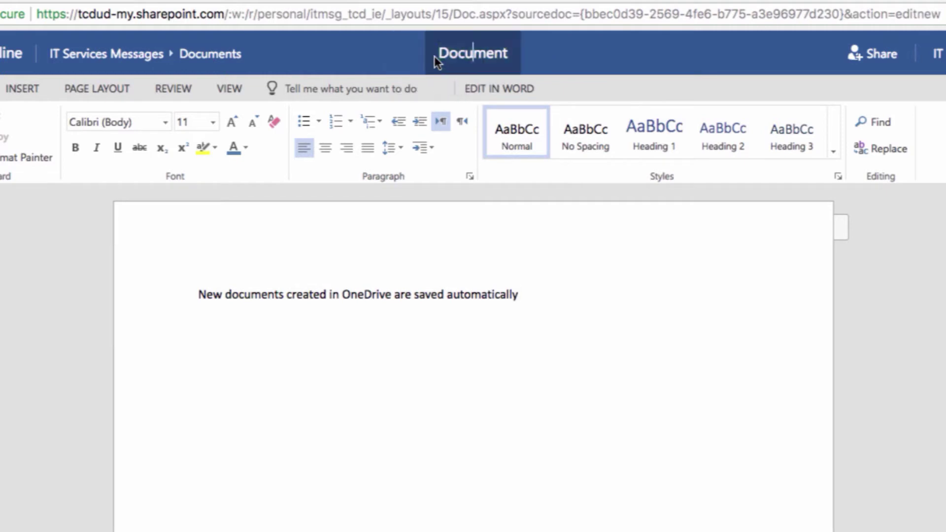
text(ON)
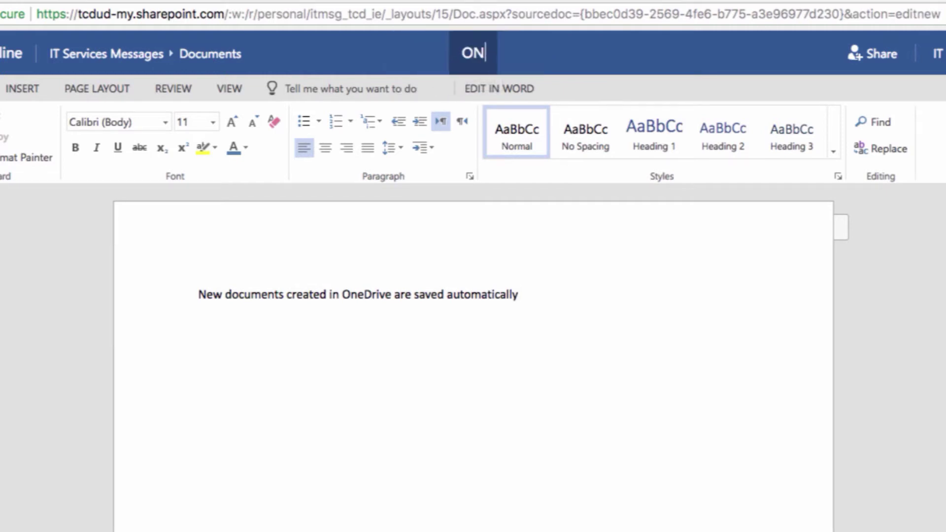
key(BackSpace)
text(neDrive video)
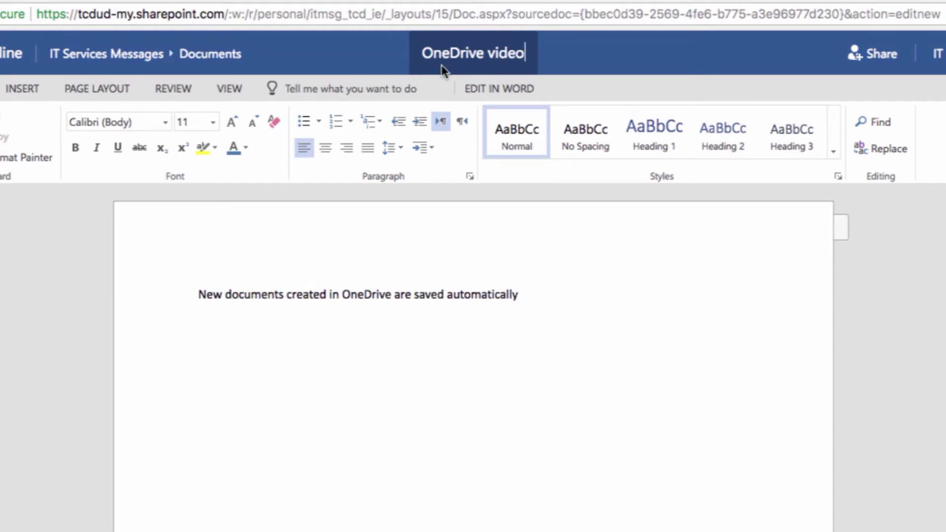
click(535, 302)
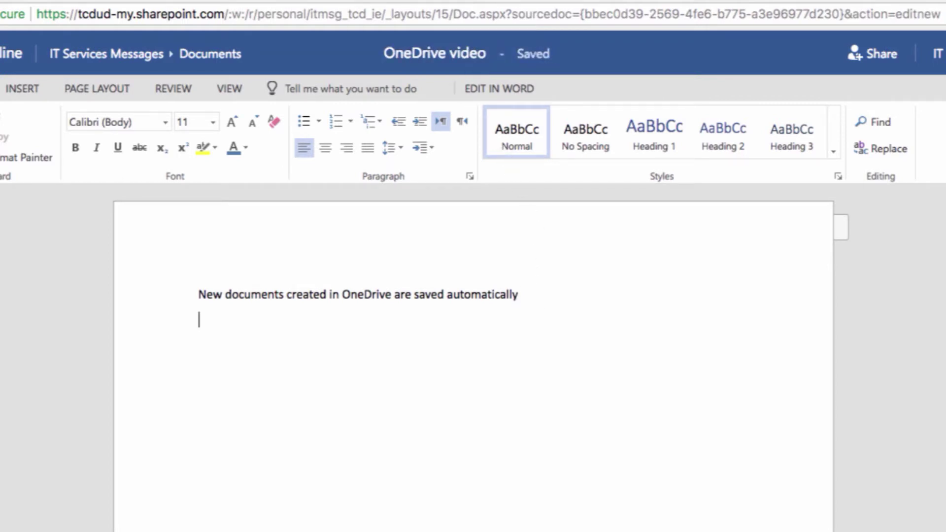
text(Use the app)
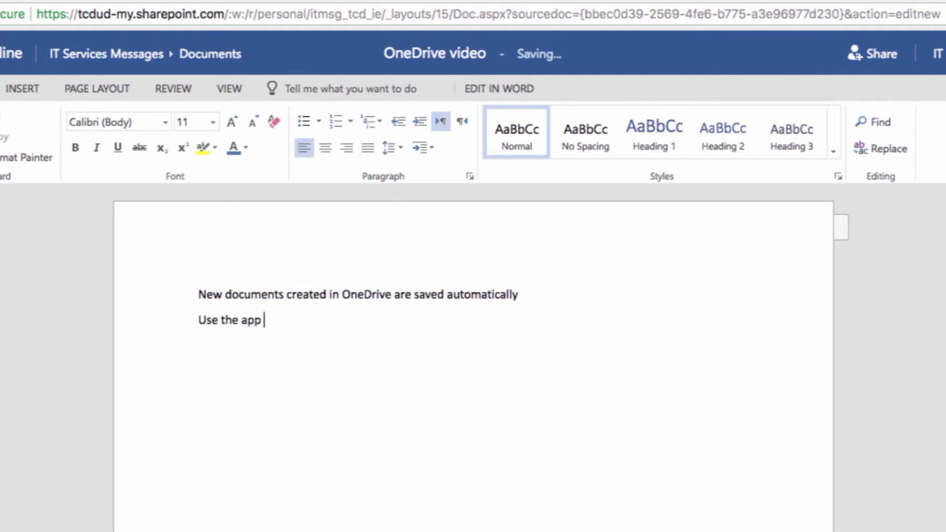
text( launcher to)
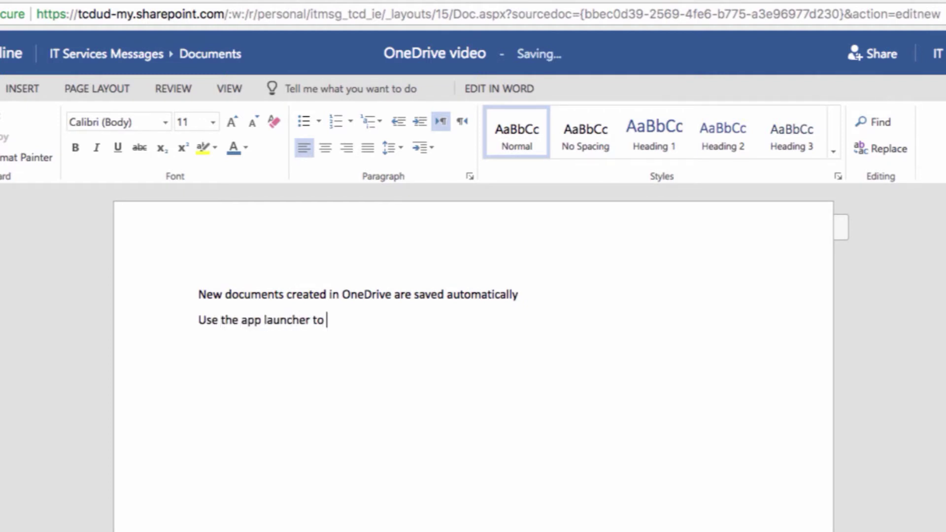
text( 'go back' to OneDrive and see your )
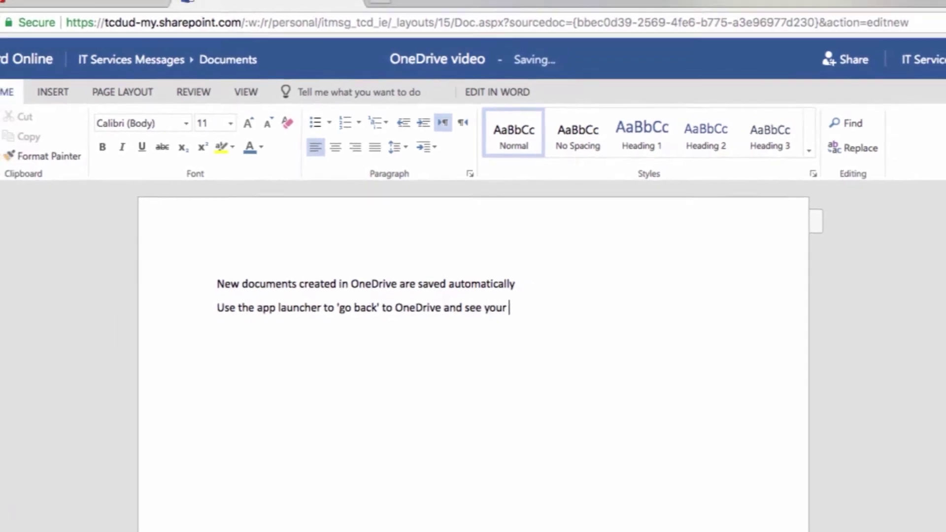
text(document)
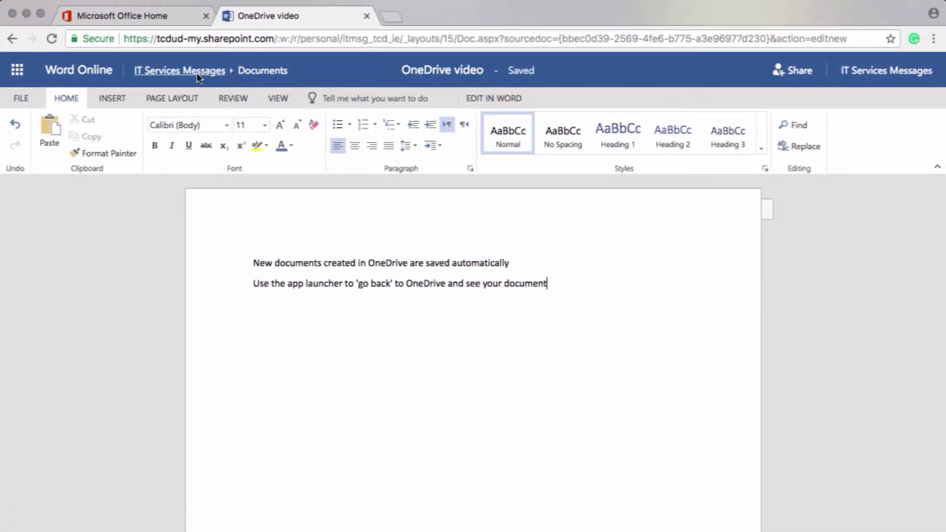
Return to OneDrive and reopen OneDrive video.docx for editing in the browser.
click(18, 71)
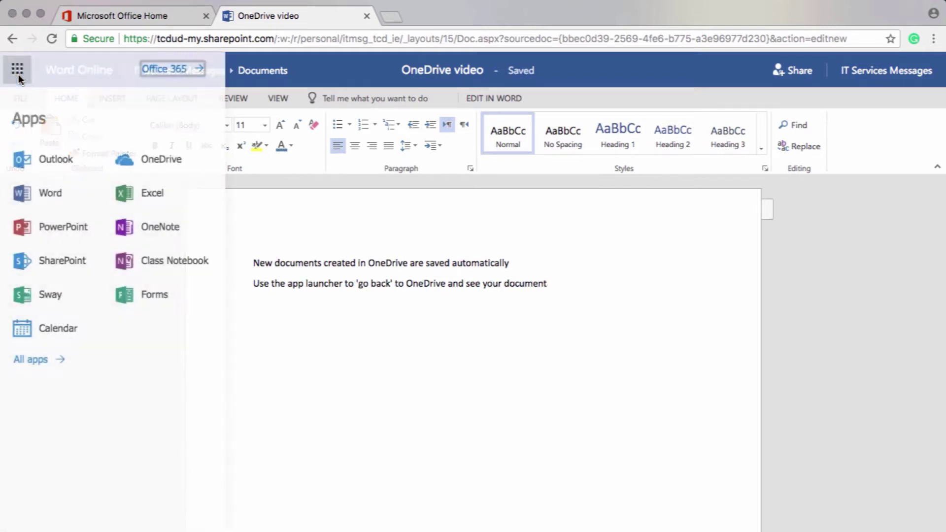
click(157, 161)
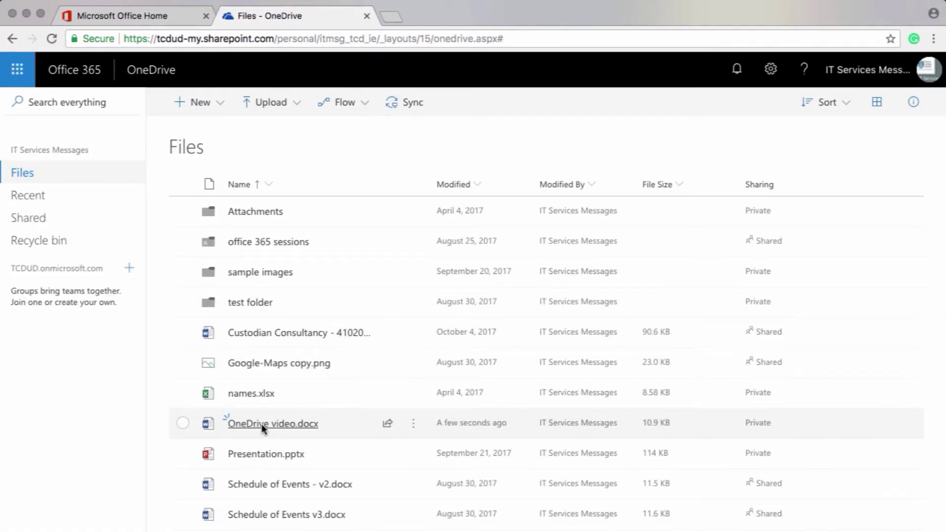
click(261, 424)
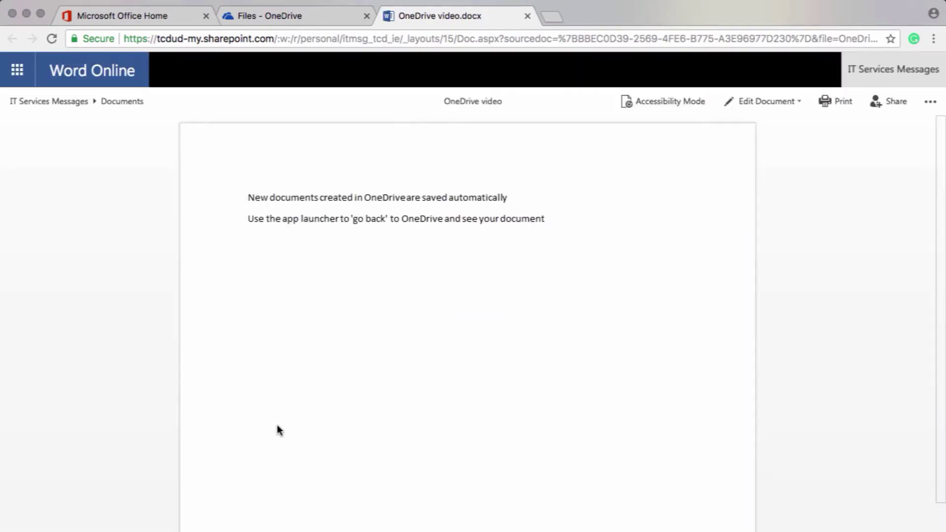
click(757, 101)
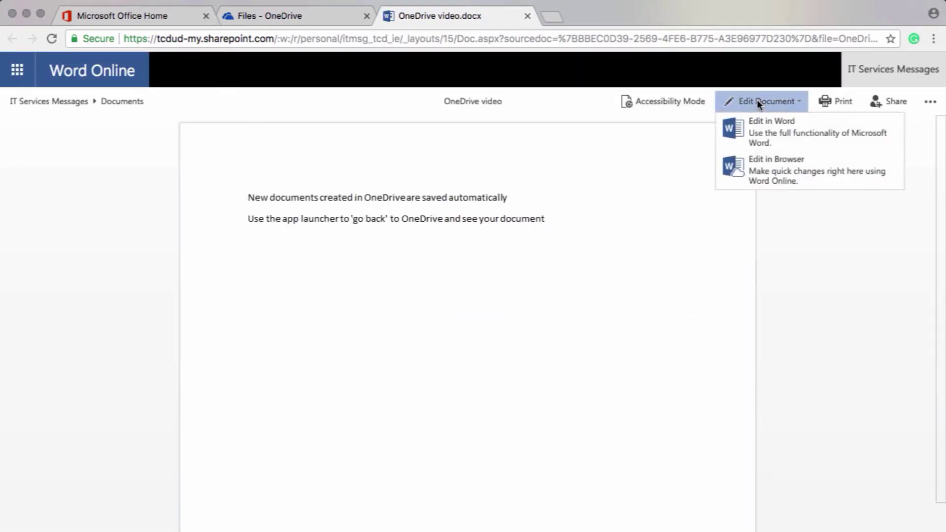
click(762, 164)
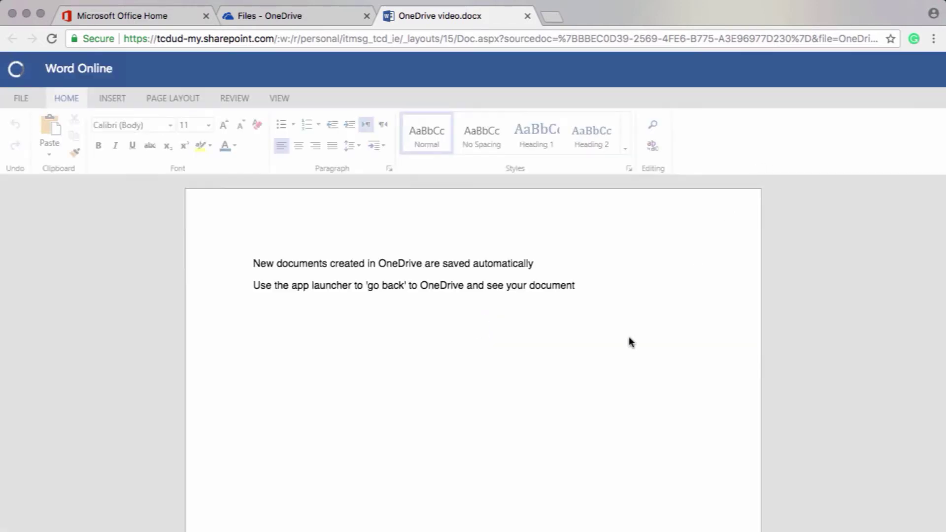
Add a new third line reading 'Voilà!' below the existing text.
click(551, 284)
key(Return)
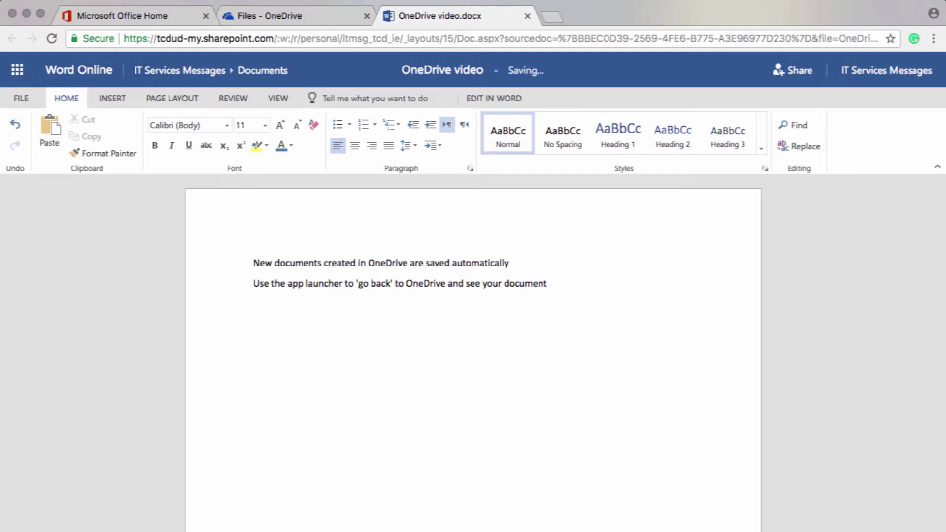
text(Voilà!)
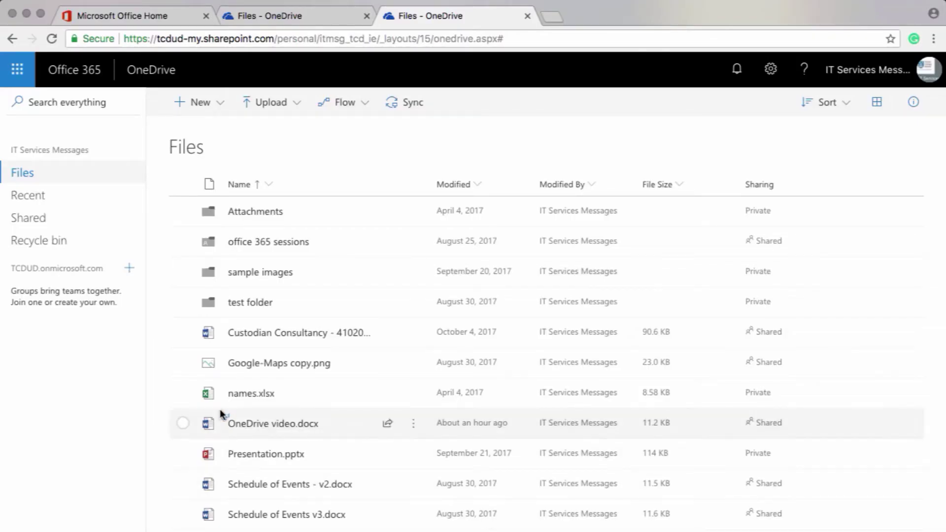
Share OneDrive video.docx with a link that works for specific people only.
click(182, 423)
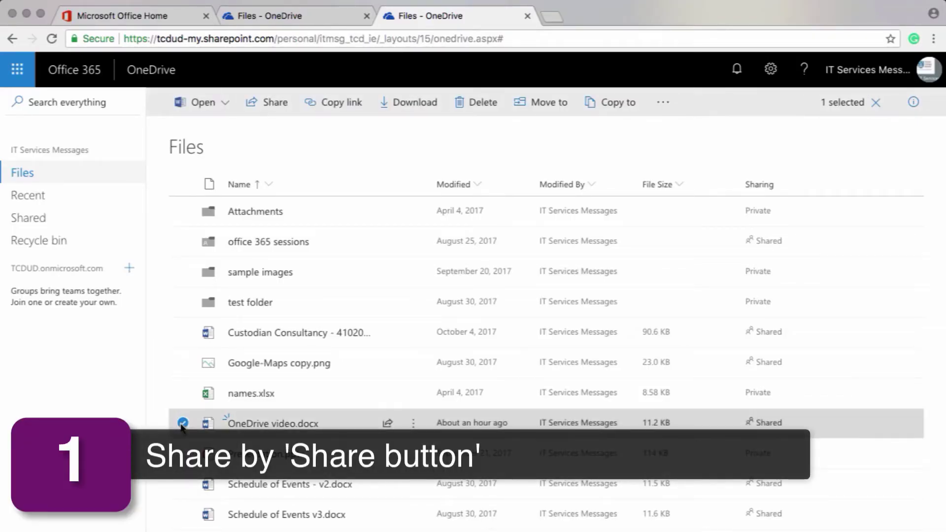
click(272, 105)
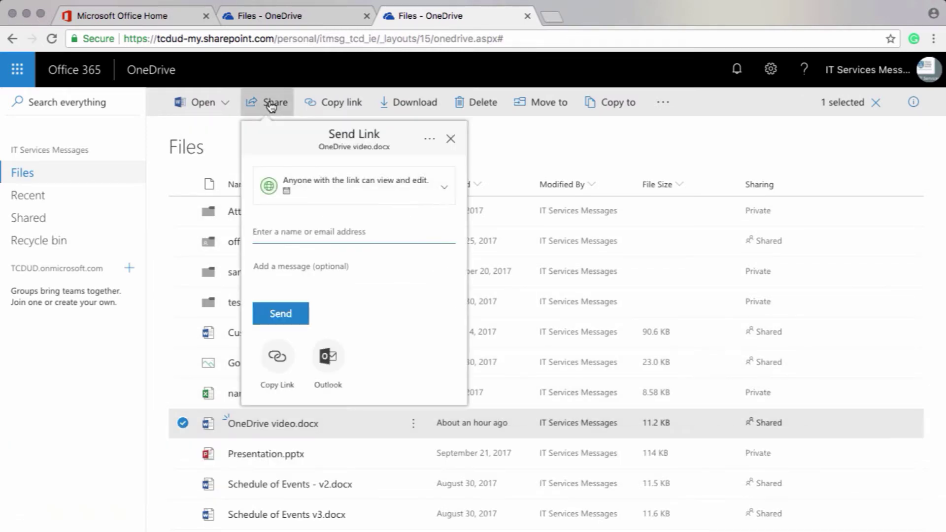
click(442, 191)
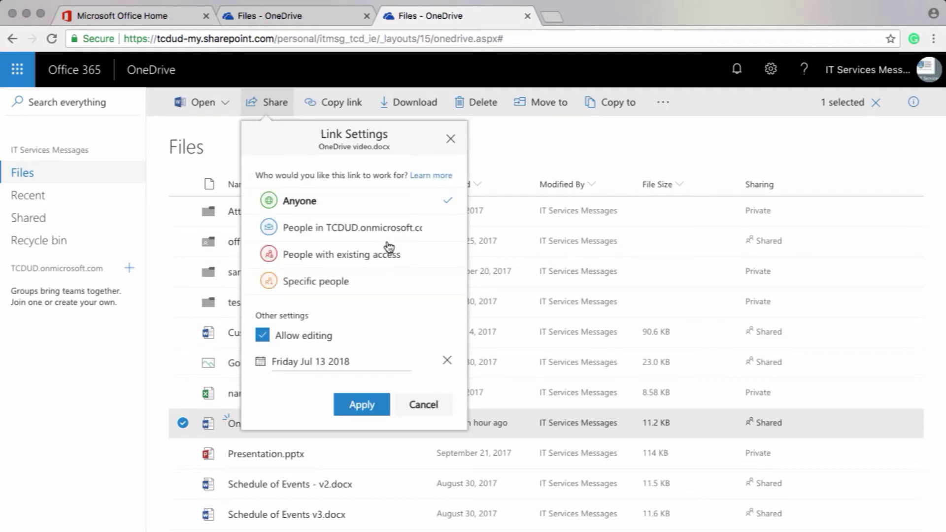
click(349, 289)
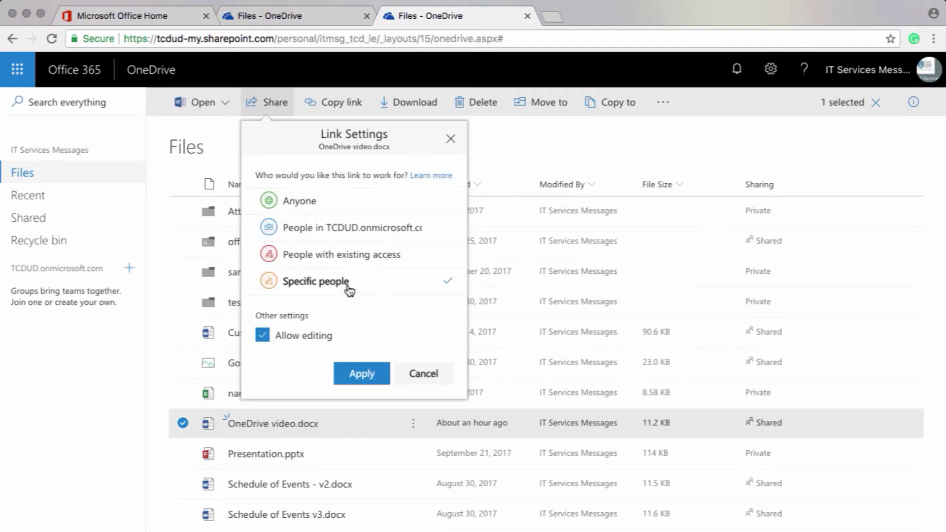
click(369, 376)
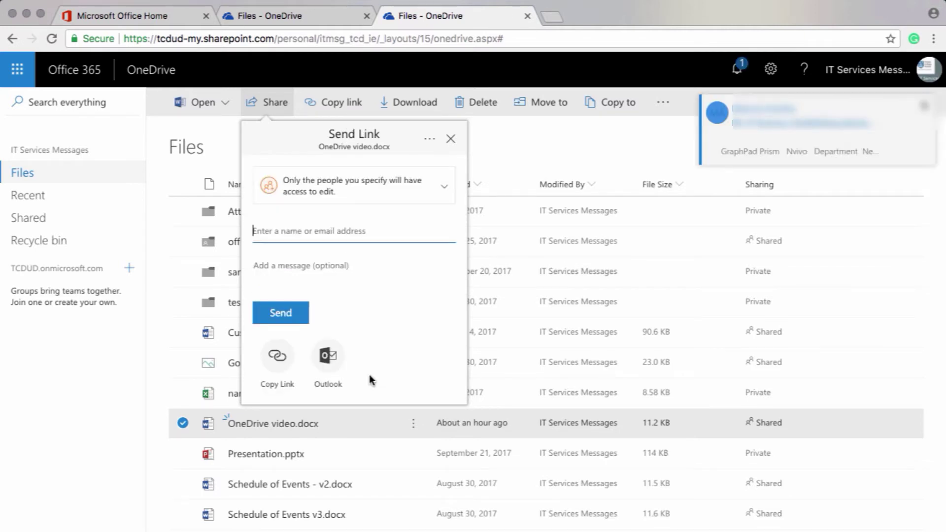
Send the link to IT Services Messages with the note 'Hi, here is that document'.
text(c)
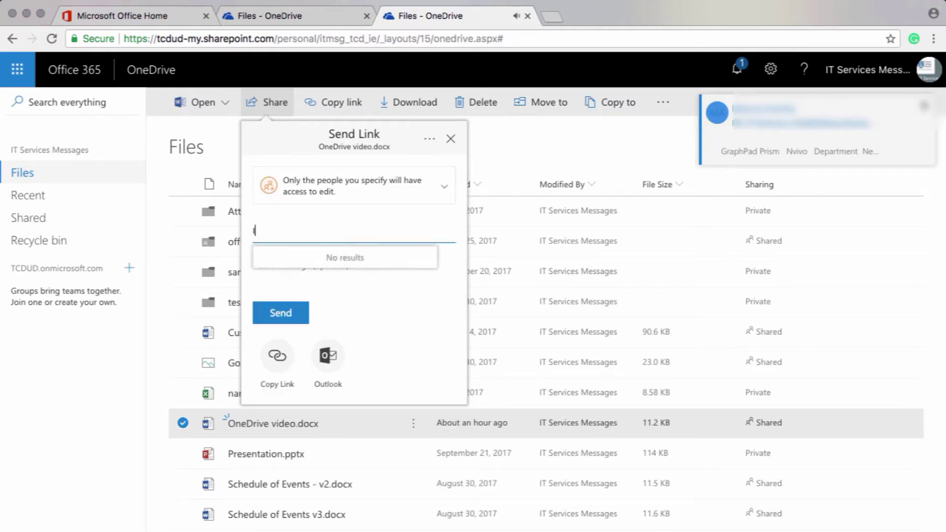
text(T Service)
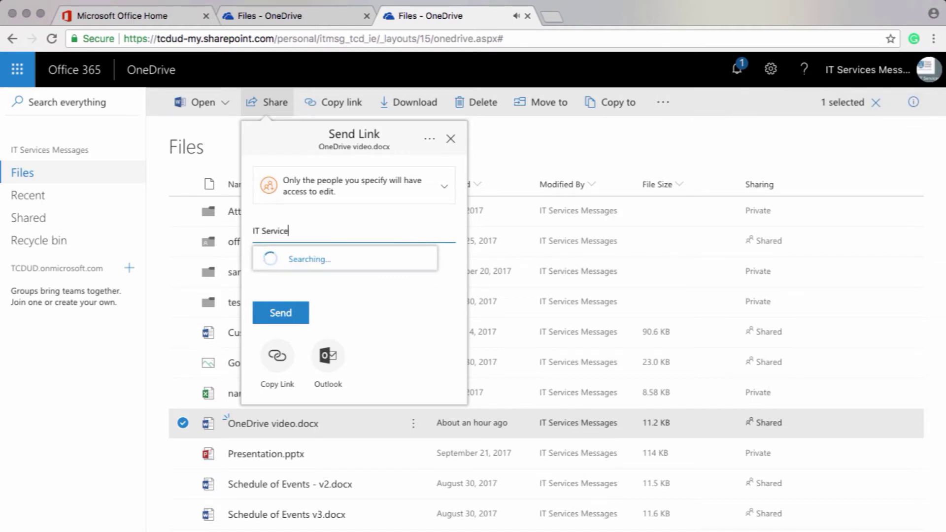
text(s Messages)
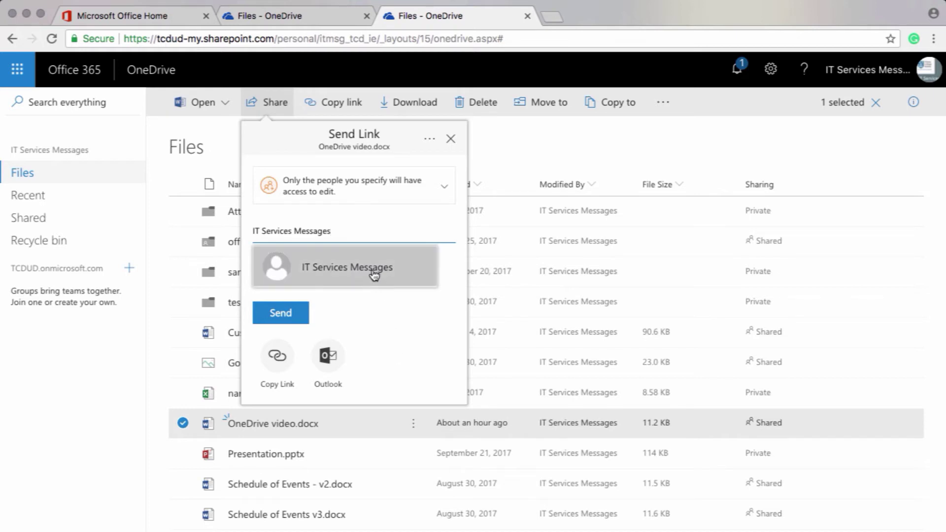
click(374, 275)
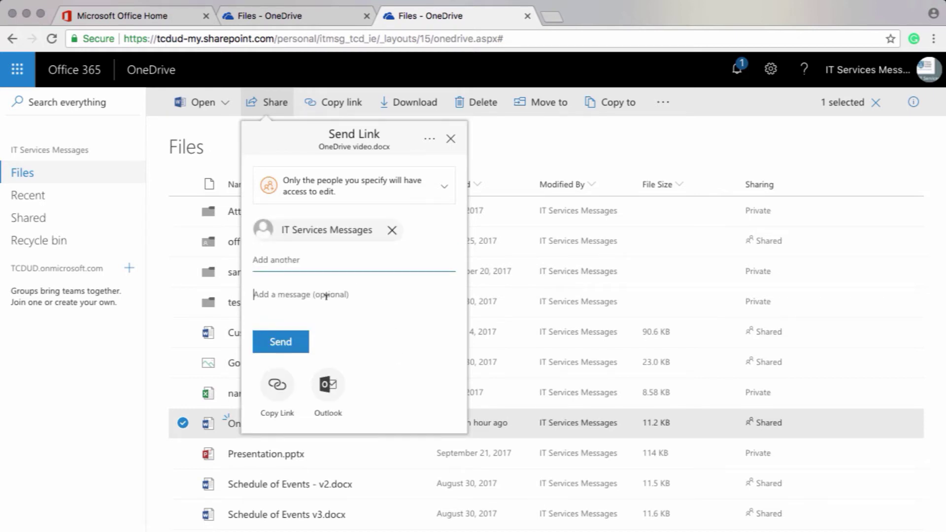
text(Hi)
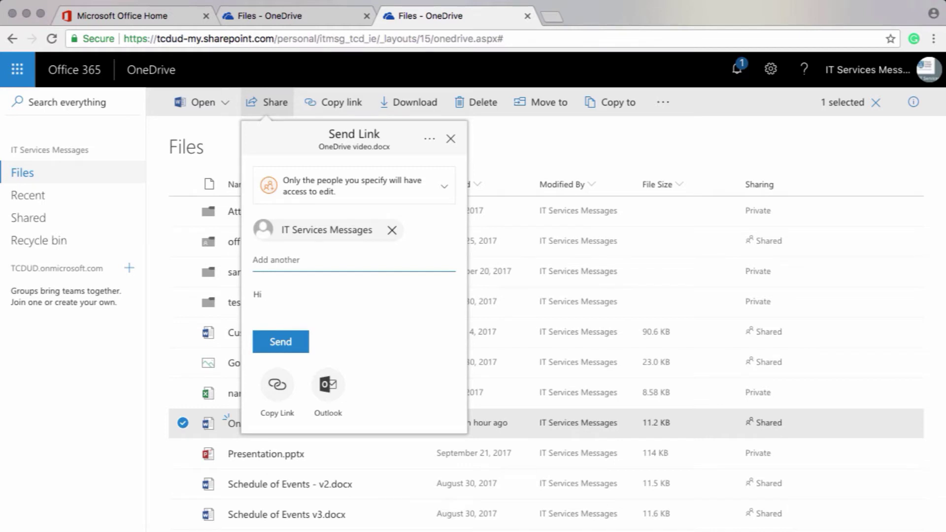
text(, here is that document)
click(287, 348)
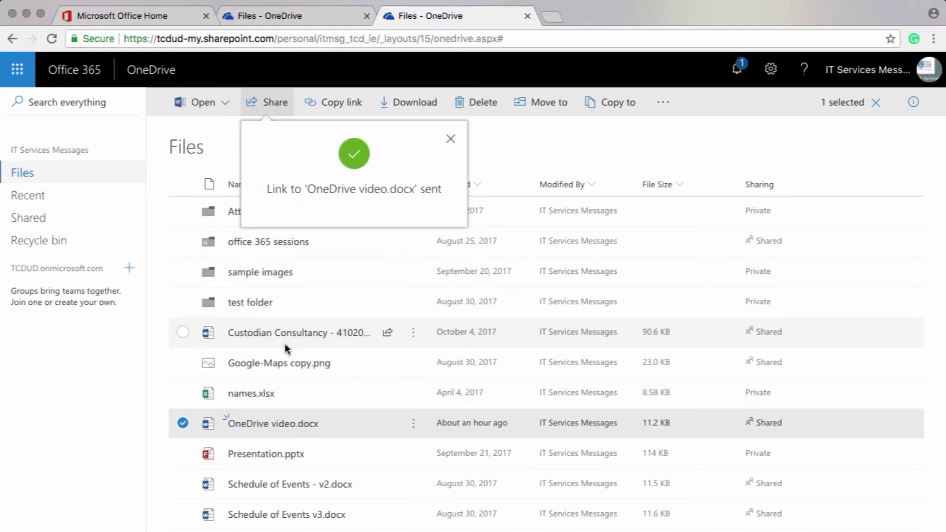
Dismiss the link-sent confirmation.
click(453, 142)
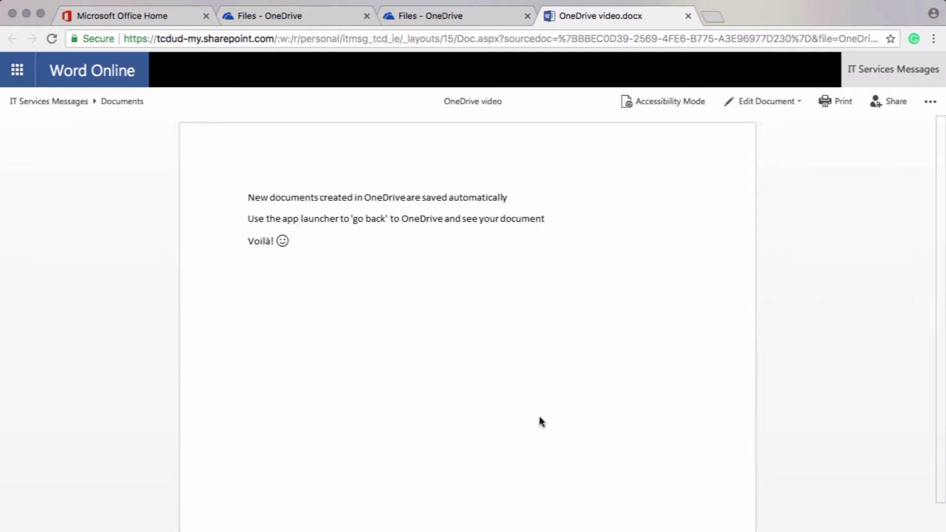
Set the document's share link to specific people with editing disabled.
click(889, 101)
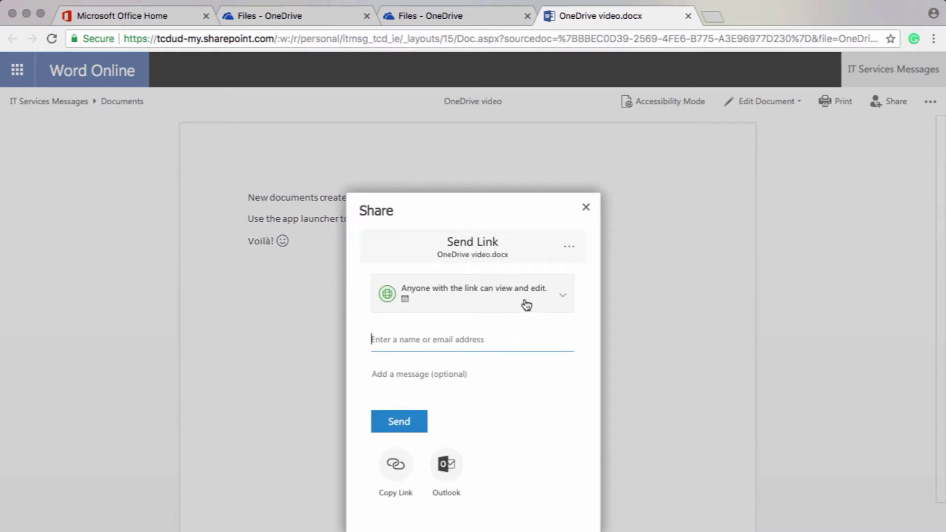
click(526, 305)
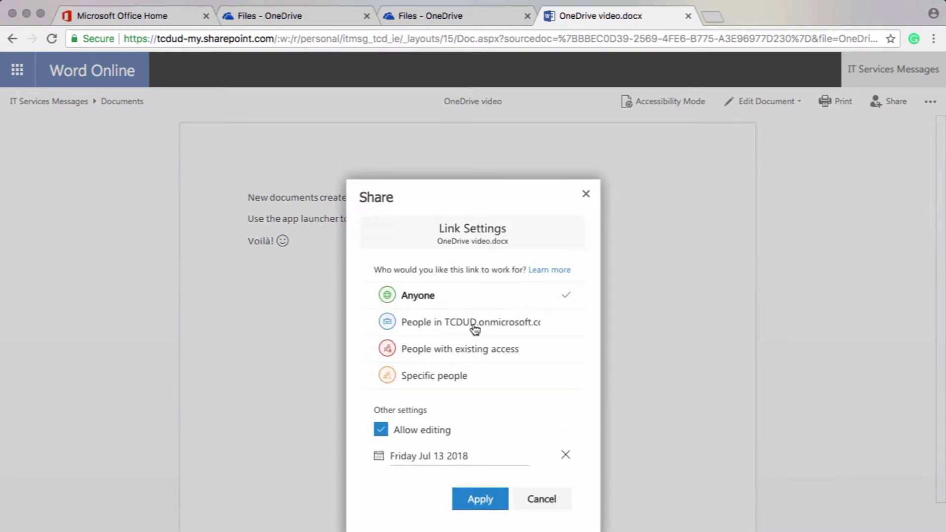
click(452, 381)
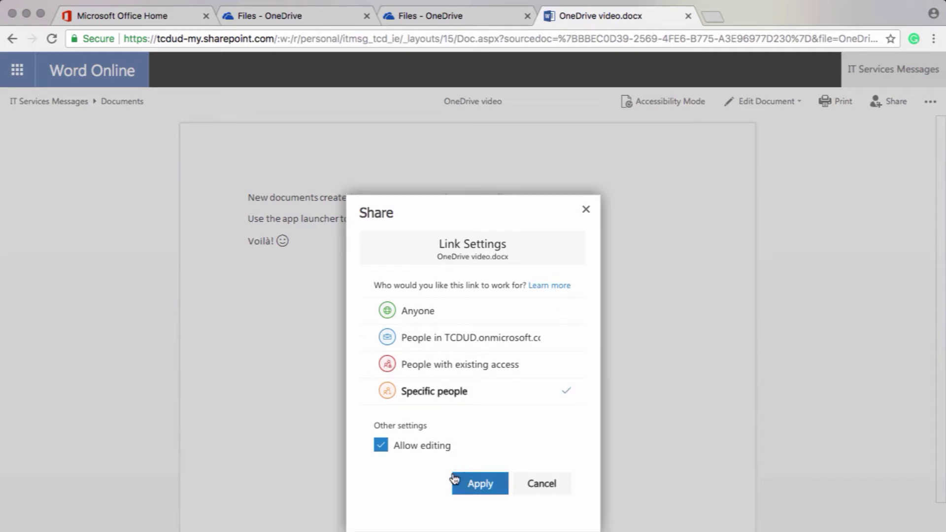
click(383, 447)
click(467, 487)
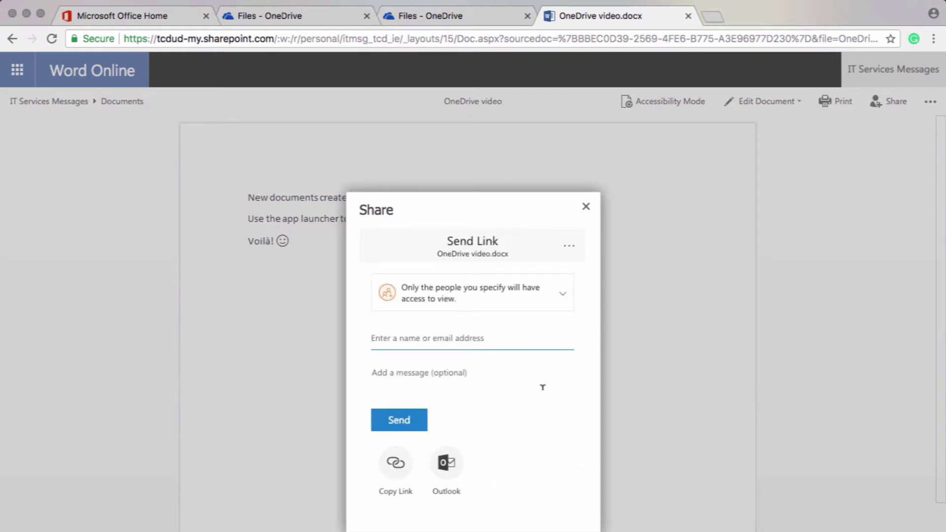
Send the view-only link to IT Services Messages with 'Hello, here is that document you wanted'.
text(IT Services Messages)
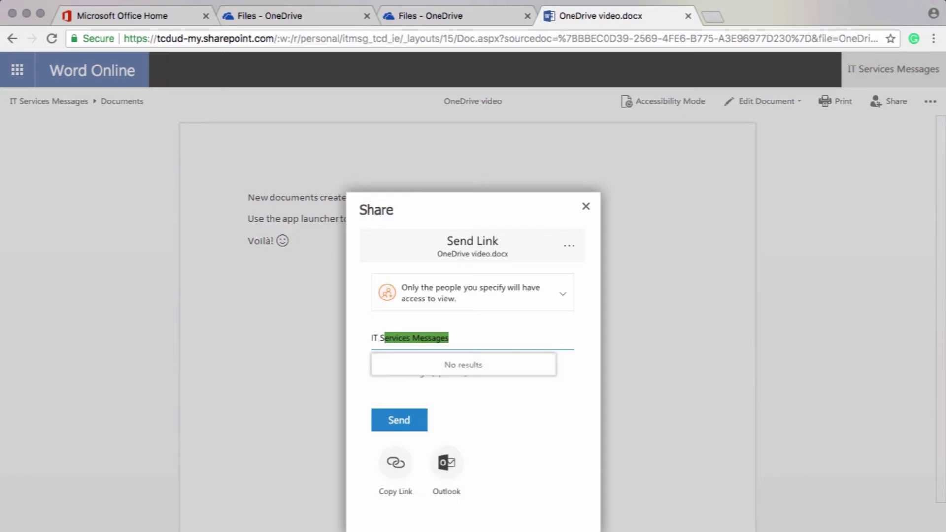
click(514, 376)
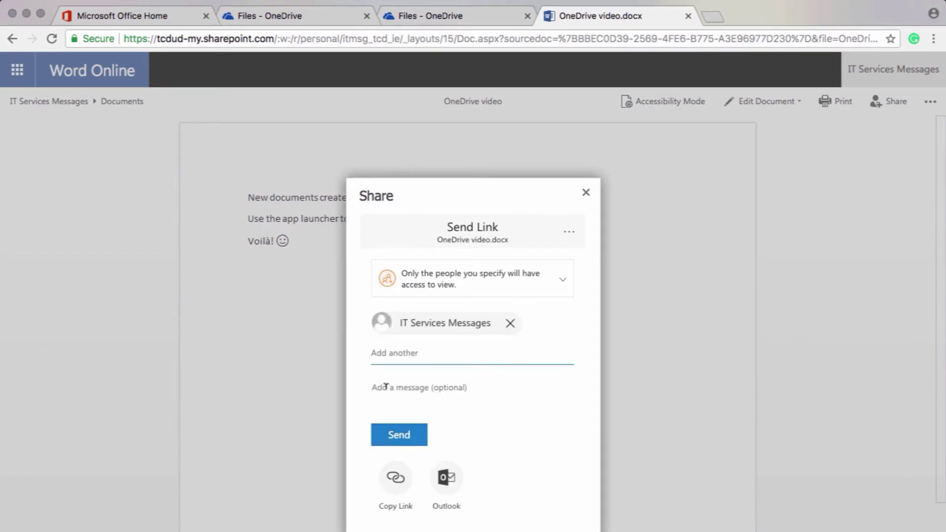
text(Hello, here is)
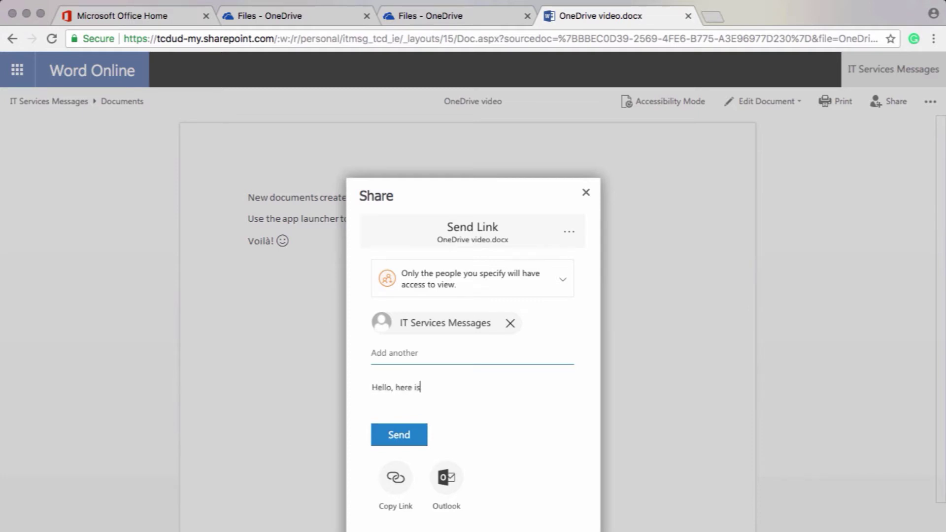
text( that document you wanted)
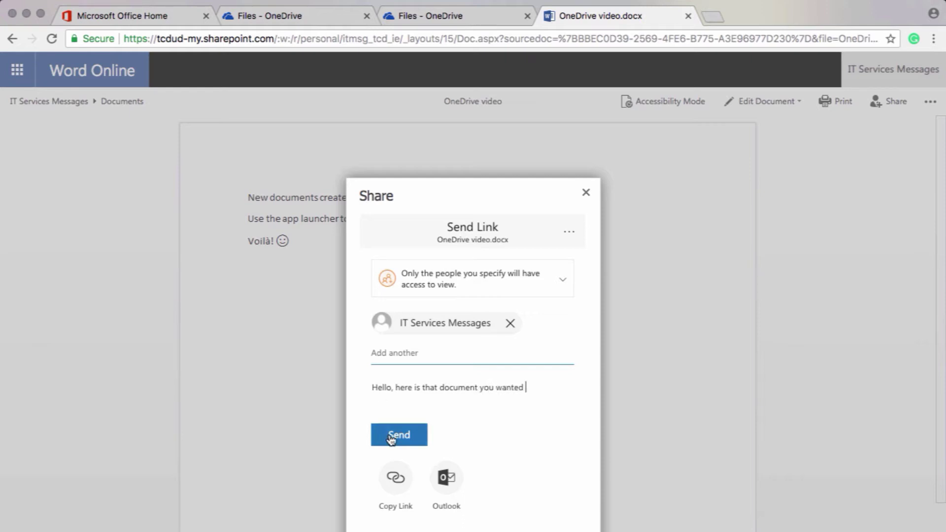
click(391, 438)
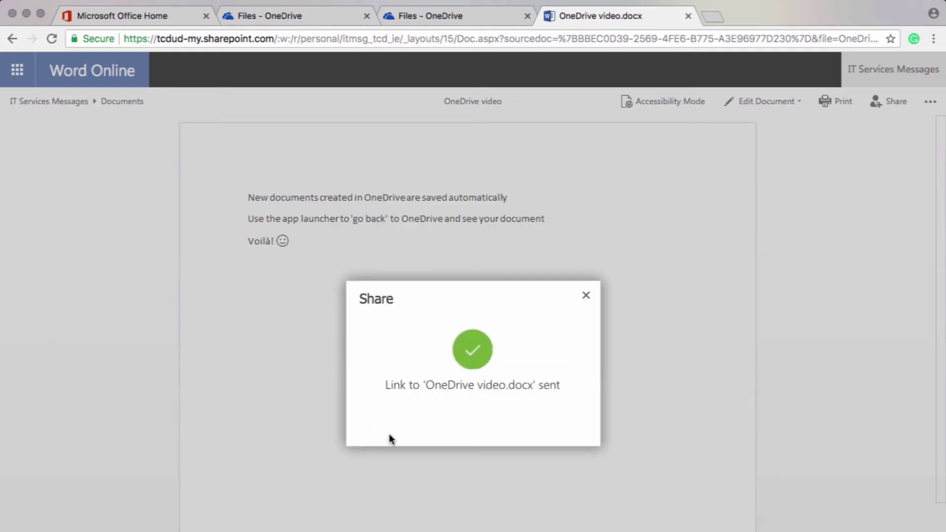
Close the confirmation, return to OneDrive and select OneDrive video.docx.
click(587, 295)
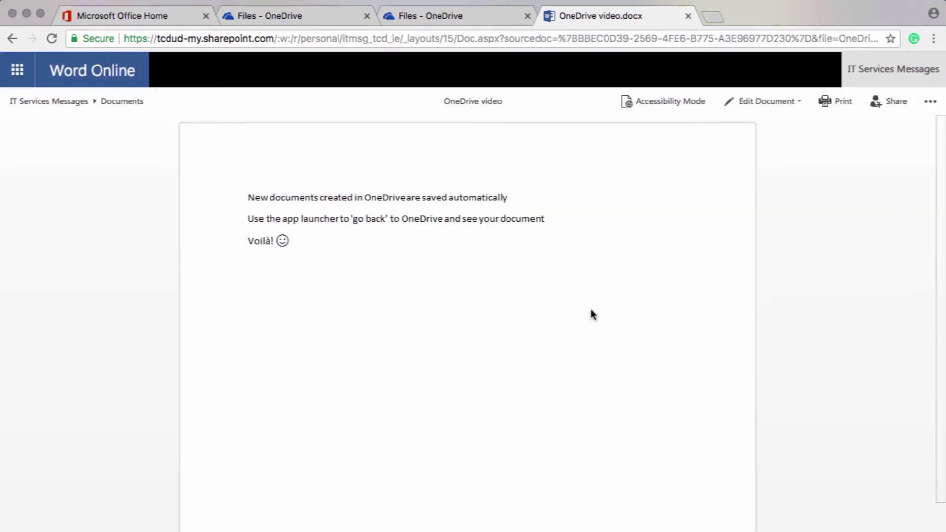
click(24, 76)
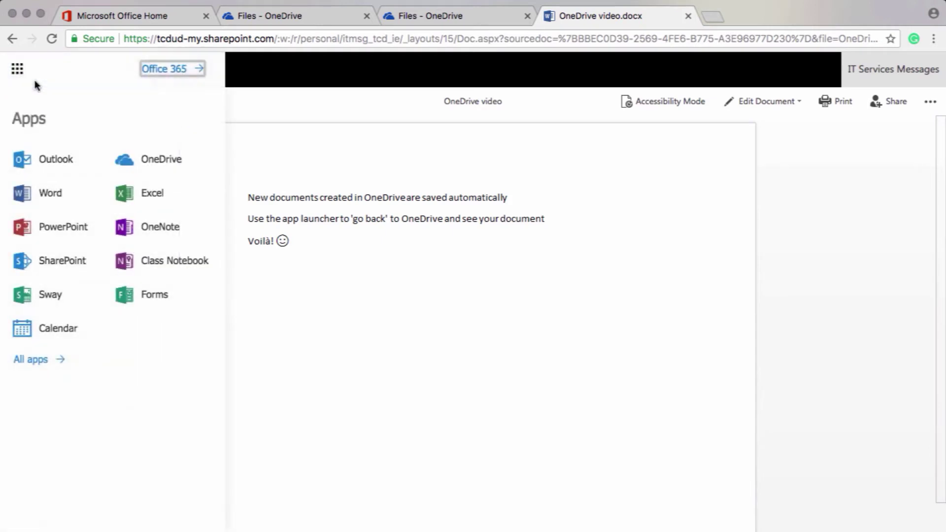
click(165, 163)
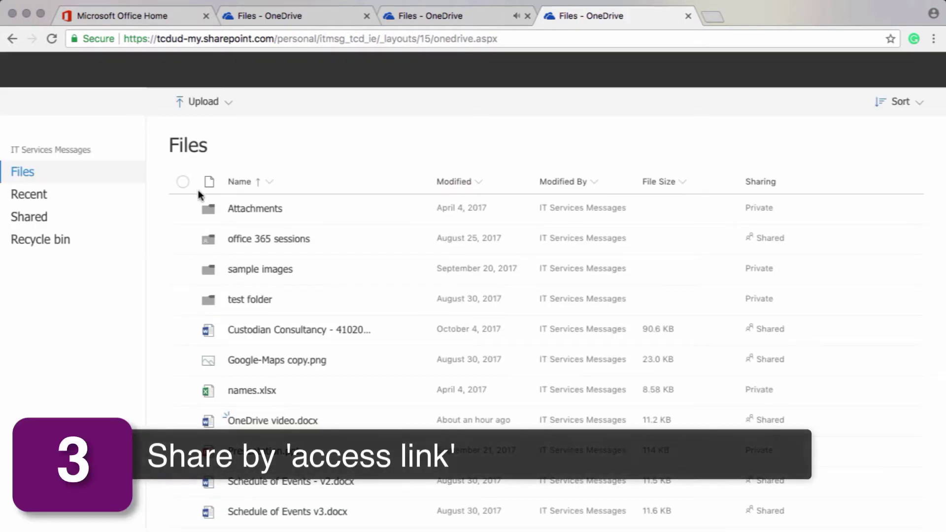
click(183, 423)
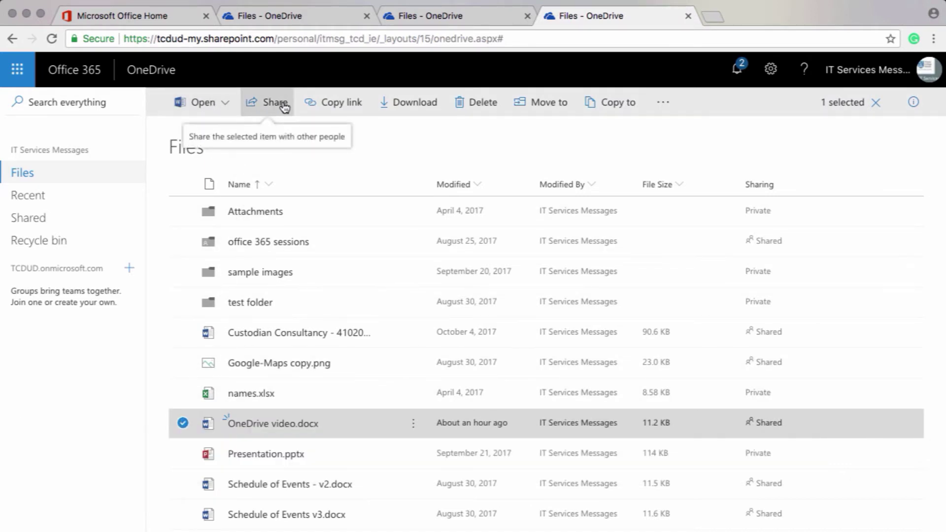
Create an editable link restricted to IT Services Messages and copy it to the clipboard.
click(329, 104)
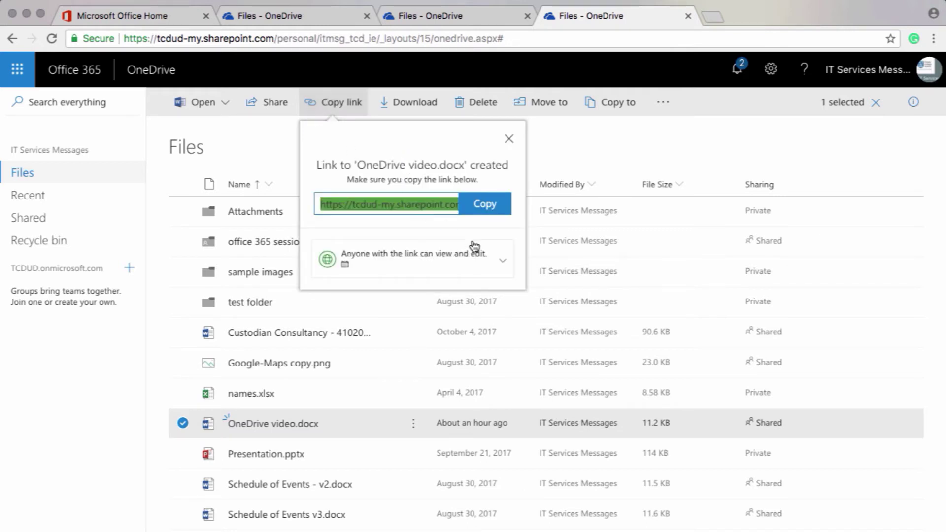
click(495, 262)
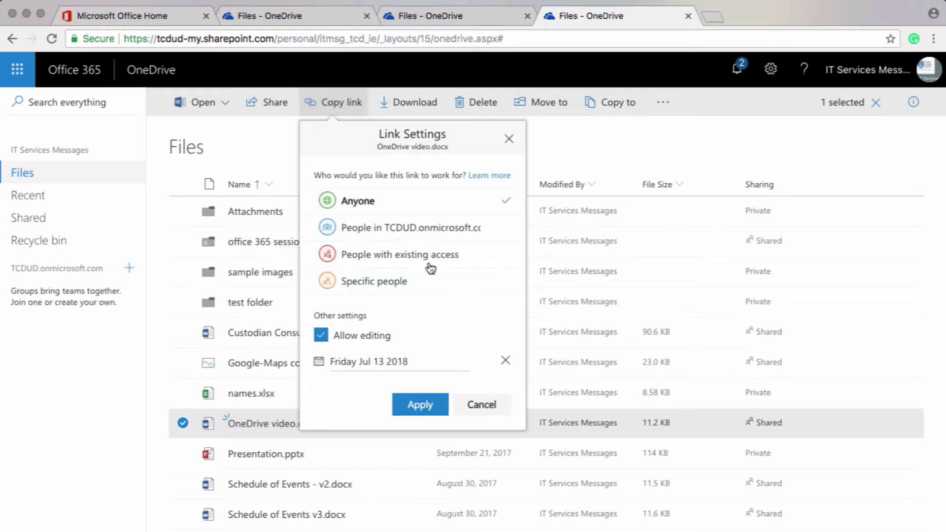
click(408, 282)
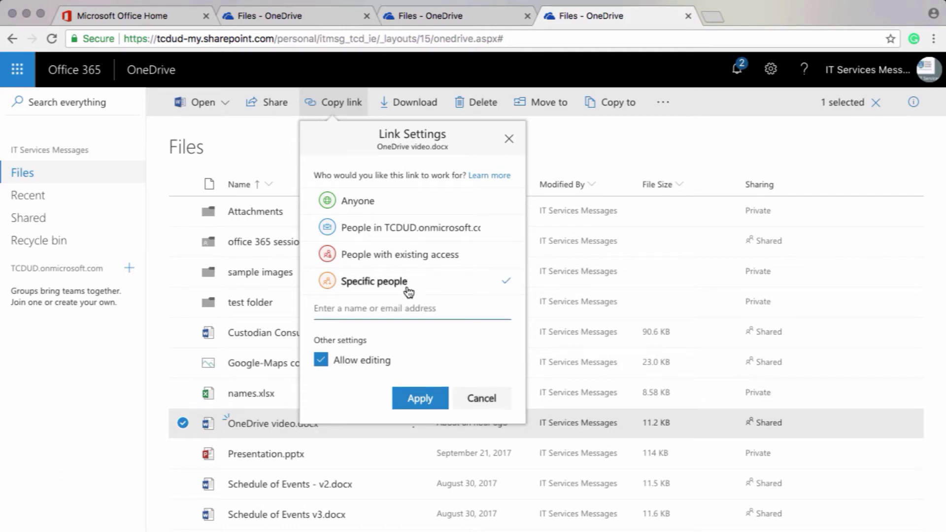
text(IT Services Messages)
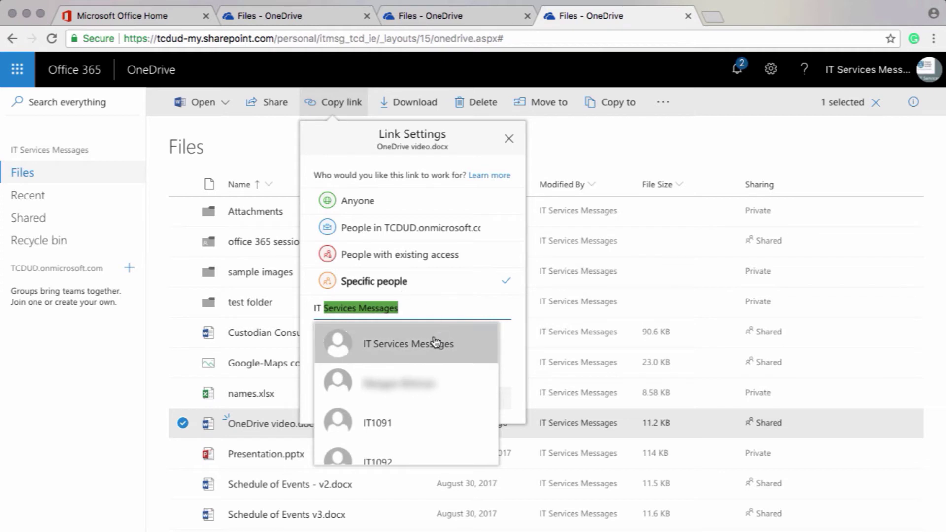
click(432, 340)
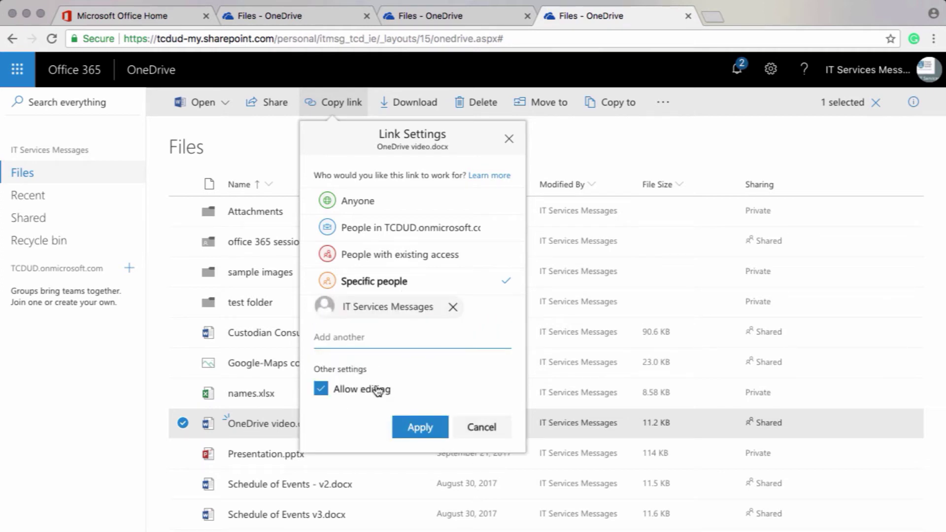
click(418, 428)
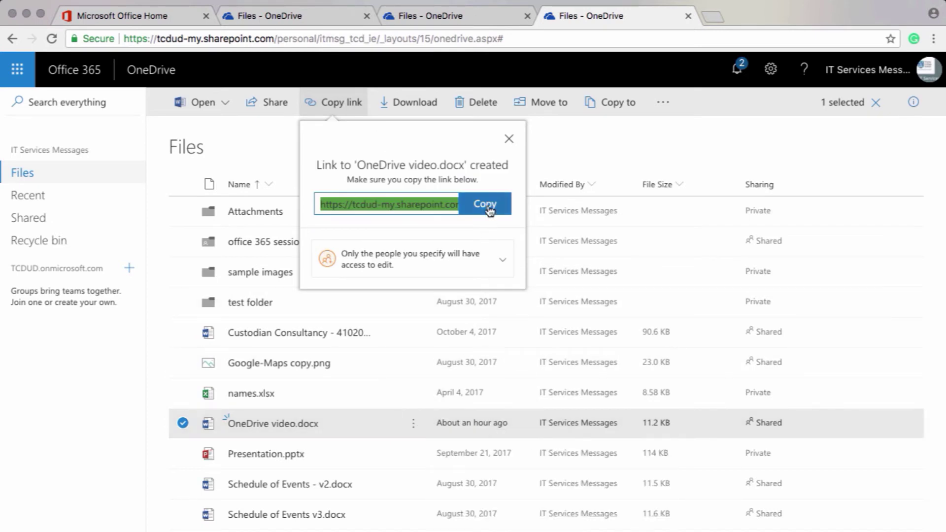
click(485, 204)
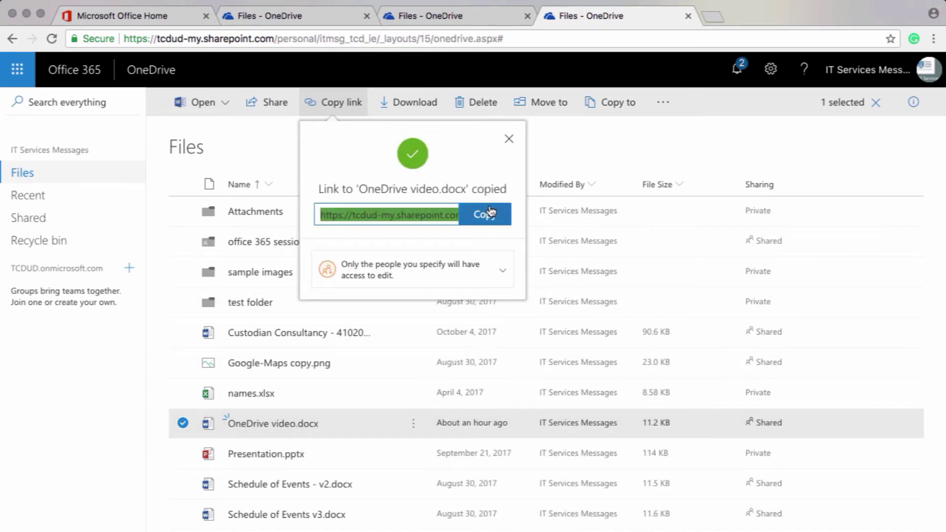
Start a new Outlook email with the pasted document link and the greeting 'Hello, here is that document you wanted'.
click(509, 140)
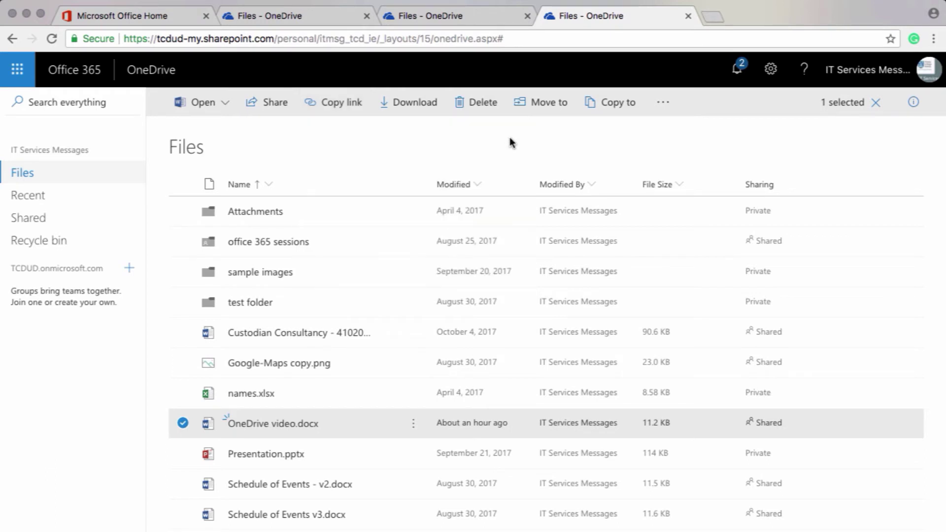
click(21, 82)
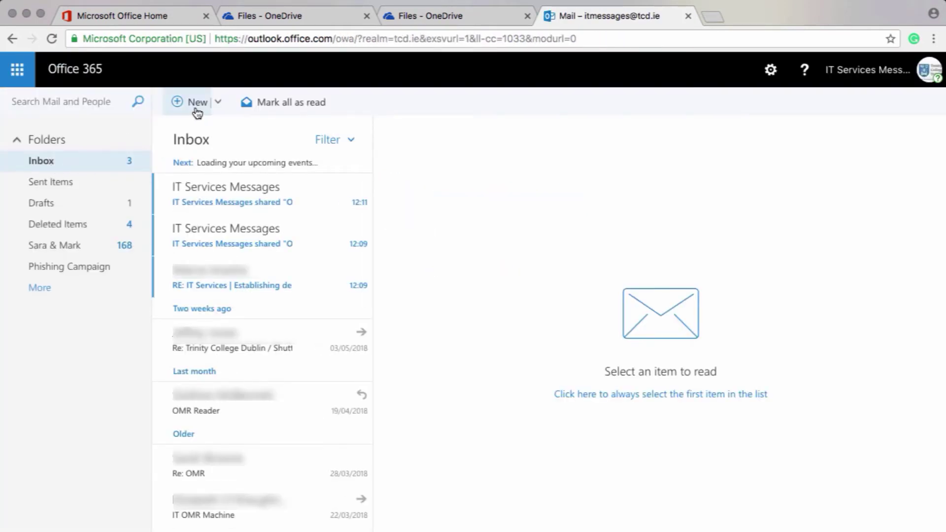
click(196, 112)
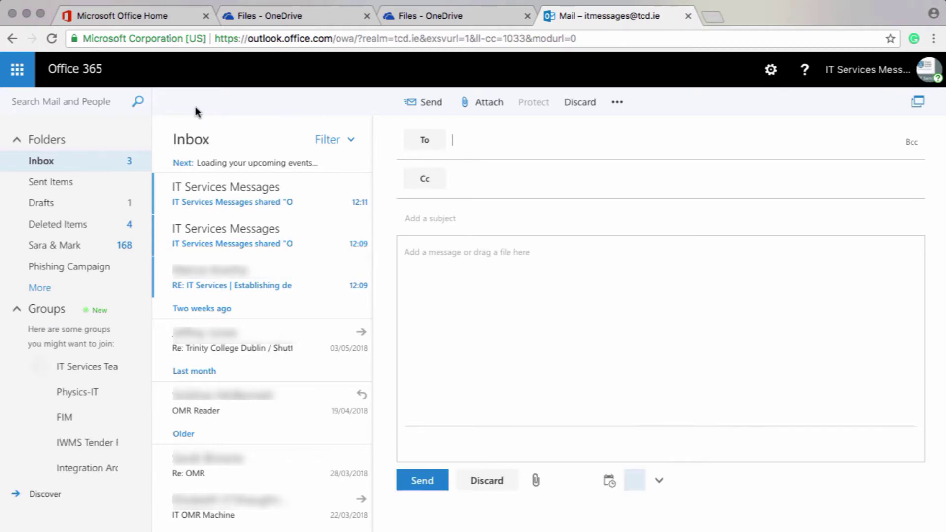
click(430, 273)
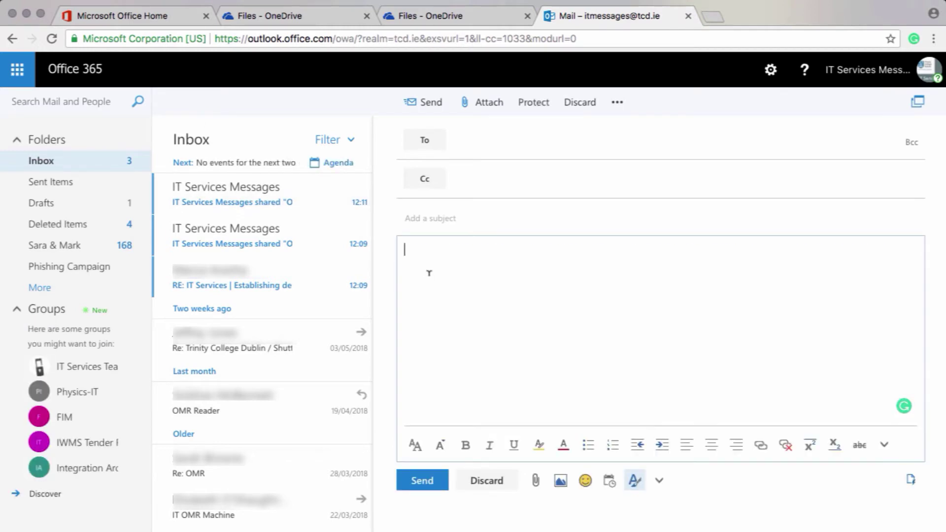
key(super+v)
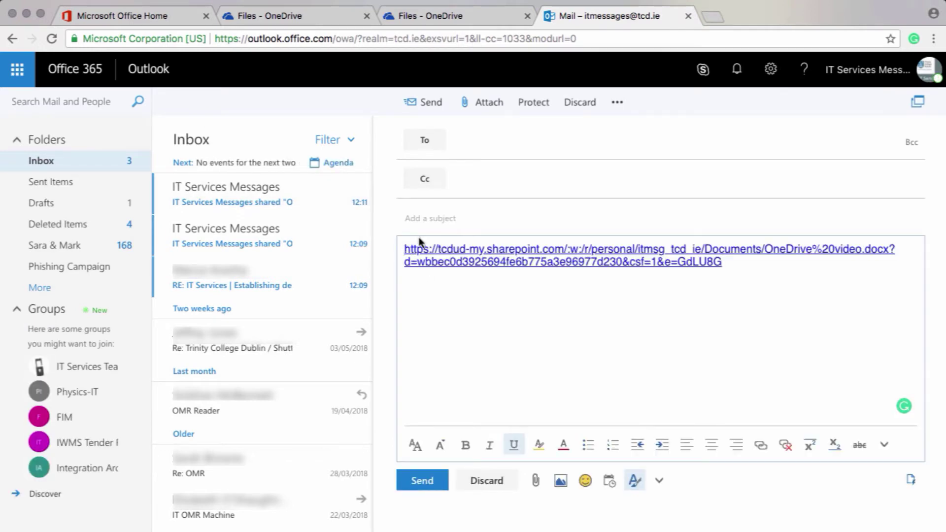
key(Return)
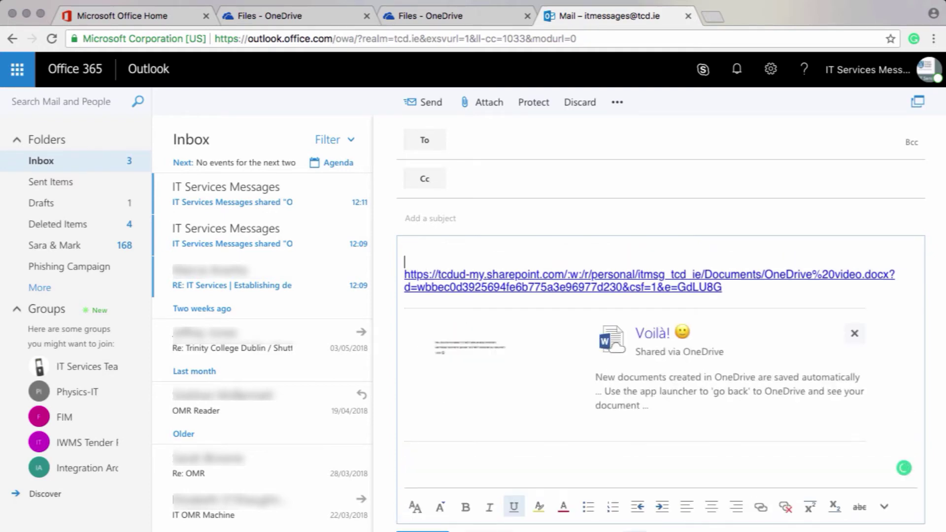
text(Hel)
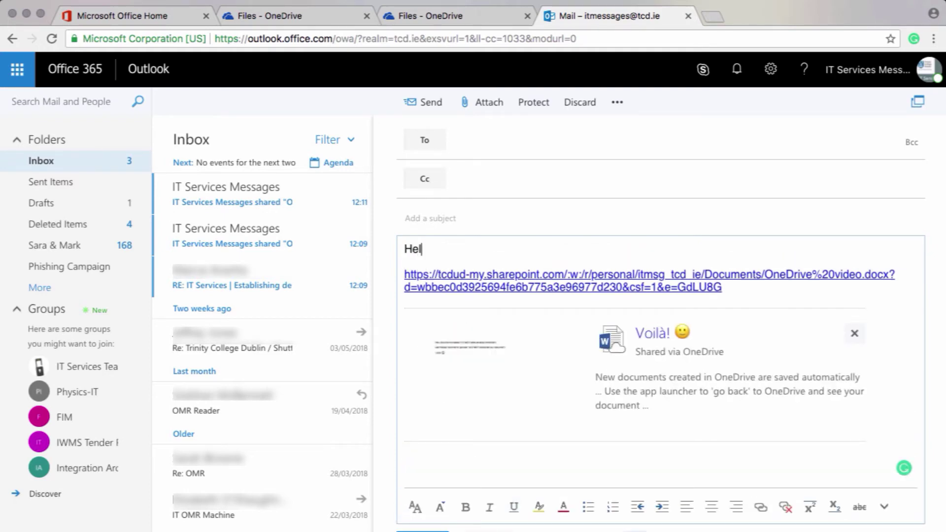
text(lo, here is that document you wanted)
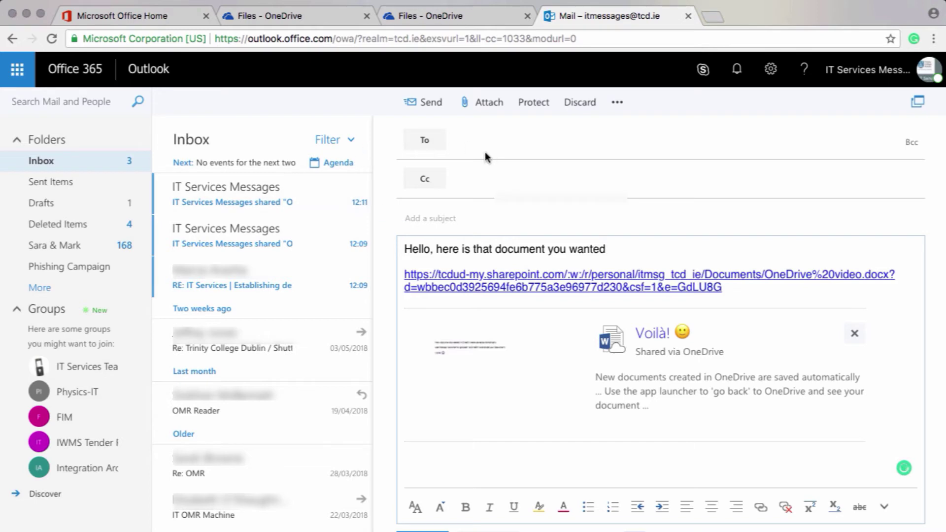
Address the email to IT Services Messages and send it without a subject.
click(472, 141)
text(it service)
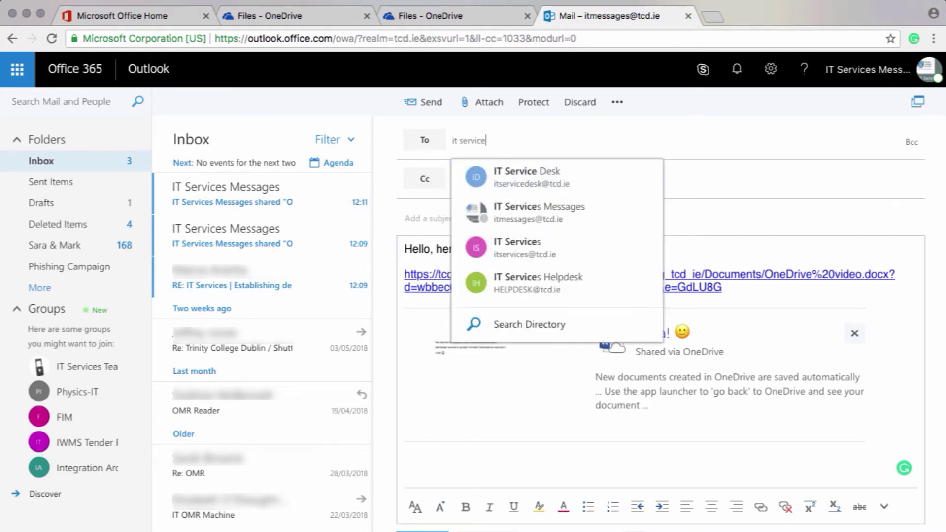
click(493, 212)
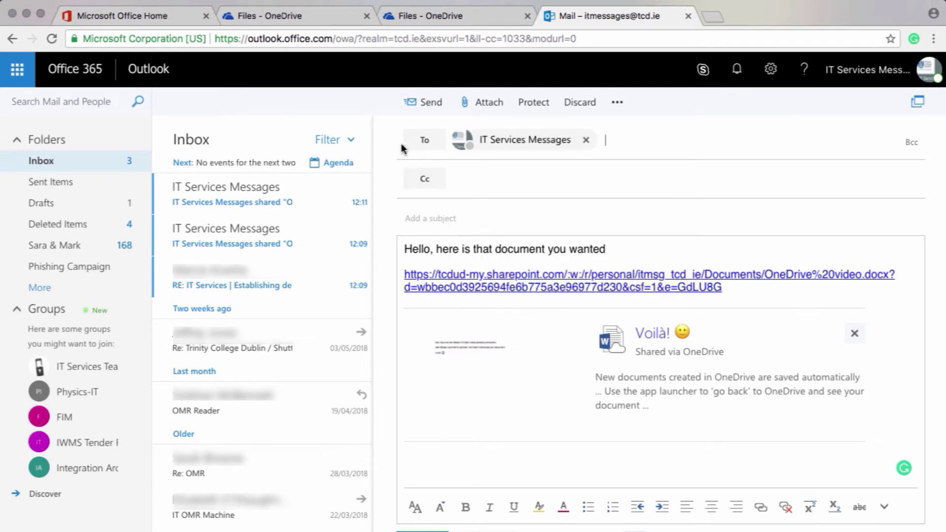
click(423, 102)
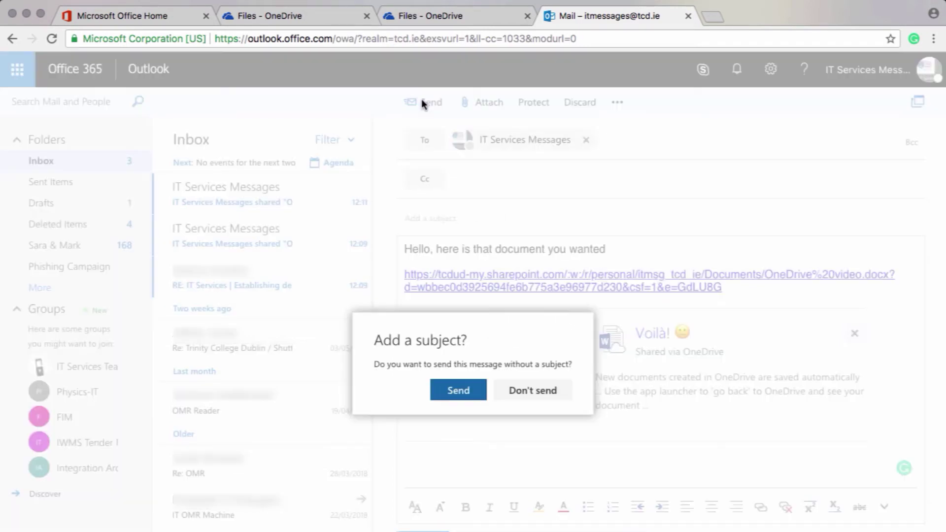
click(465, 392)
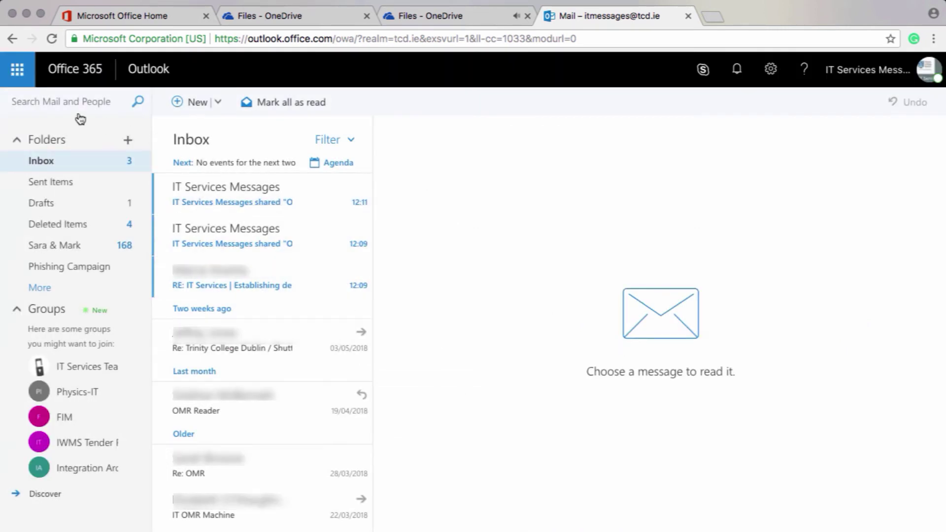
Switch to OneDrive and view OneDrive video.docx's details, including its views and who has access.
click(25, 85)
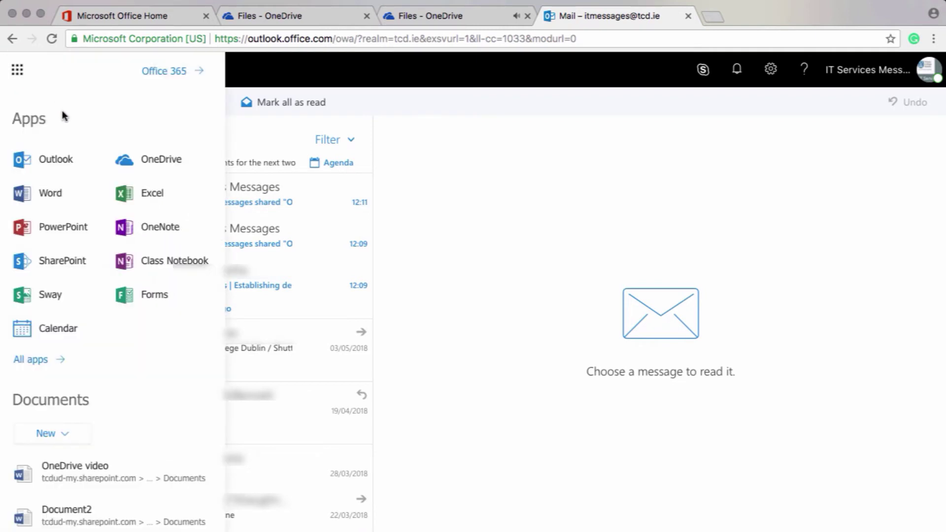
click(156, 162)
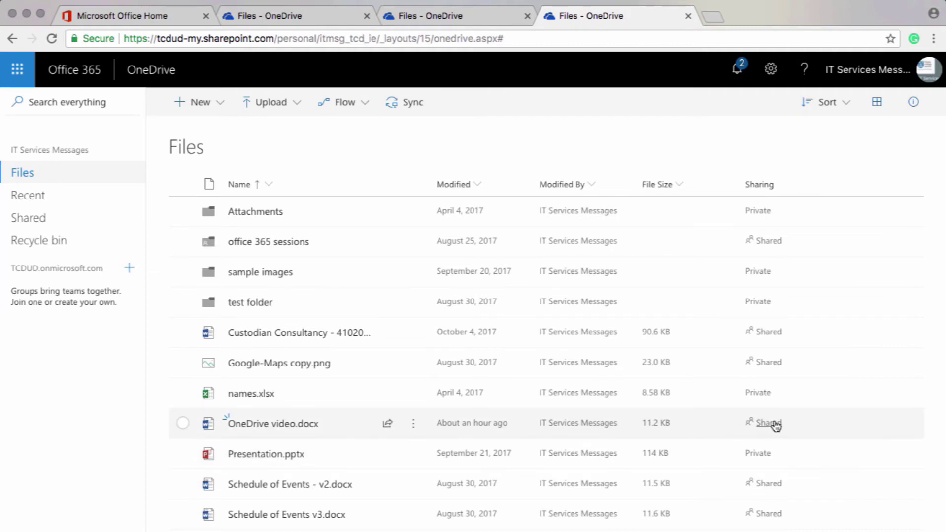
click(774, 423)
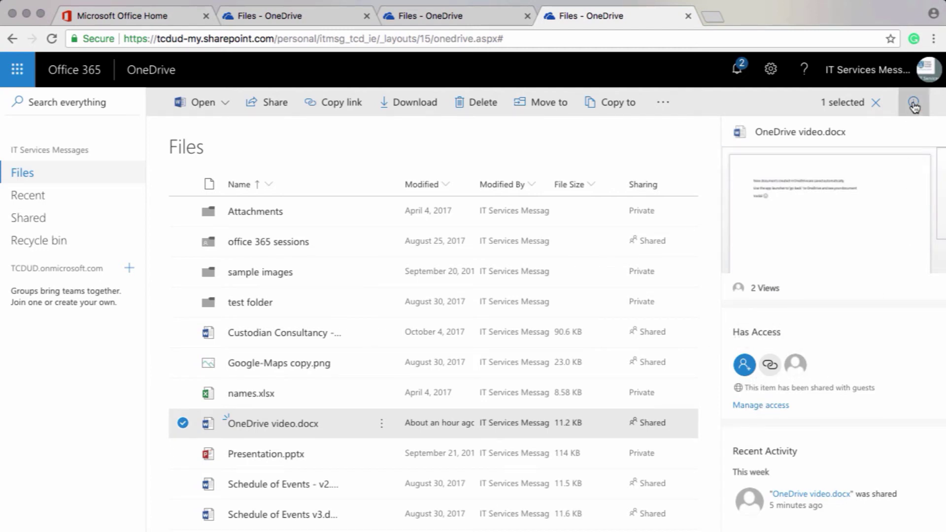
scroll(881, 448, down, 5)
scroll(882, 453, down, 5)
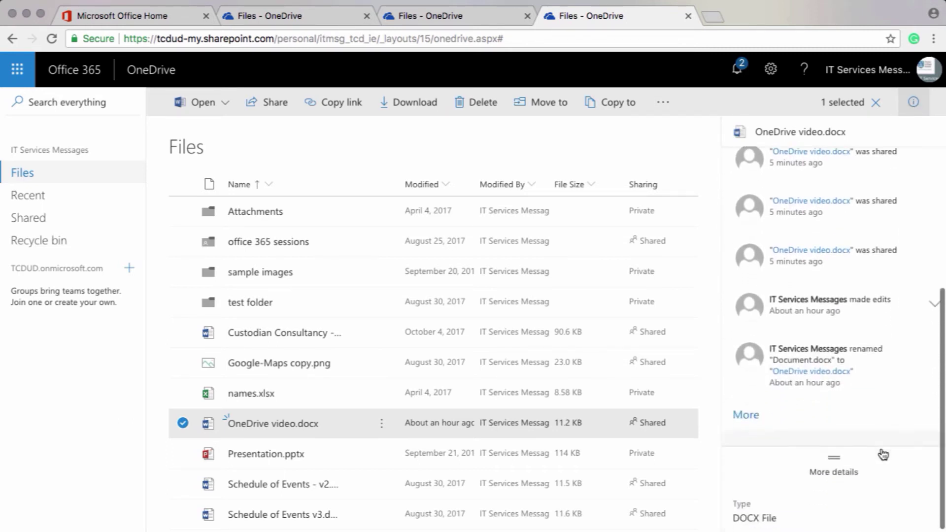
scroll(882, 454, down, 5)
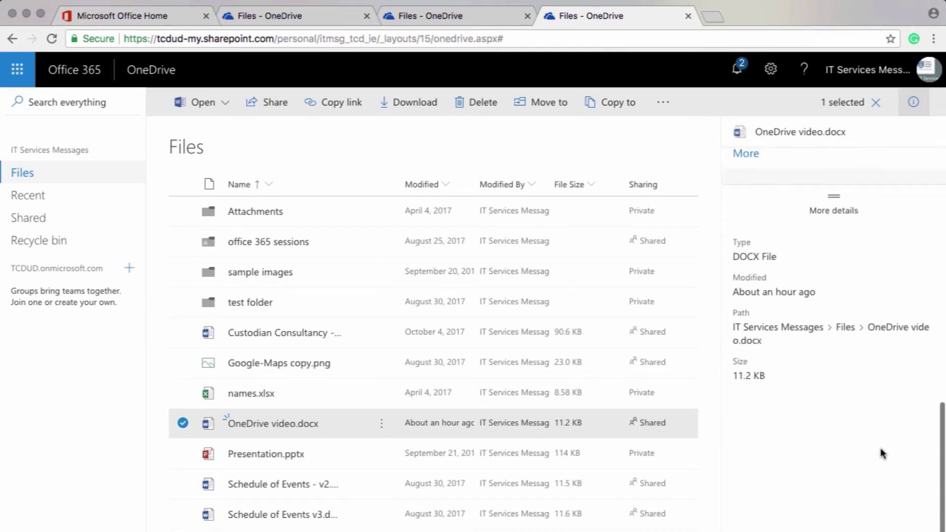
click(914, 103)
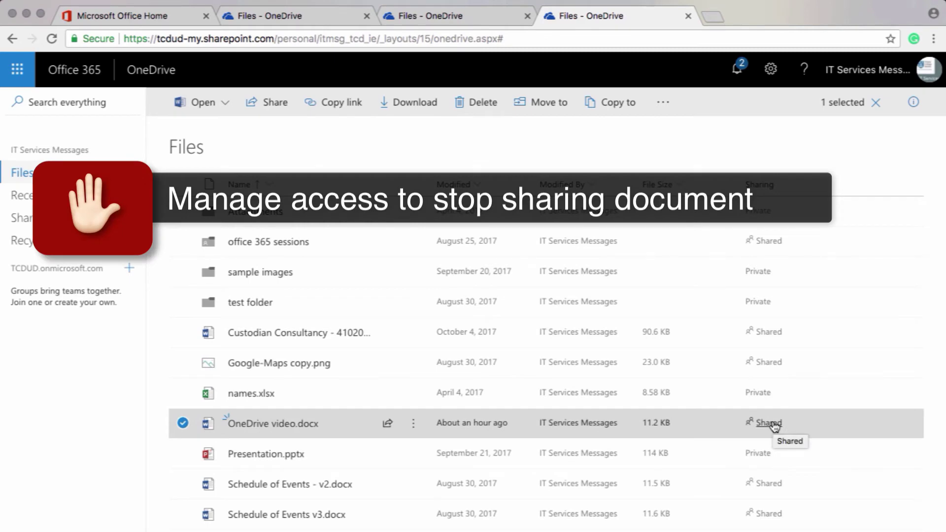
click(773, 424)
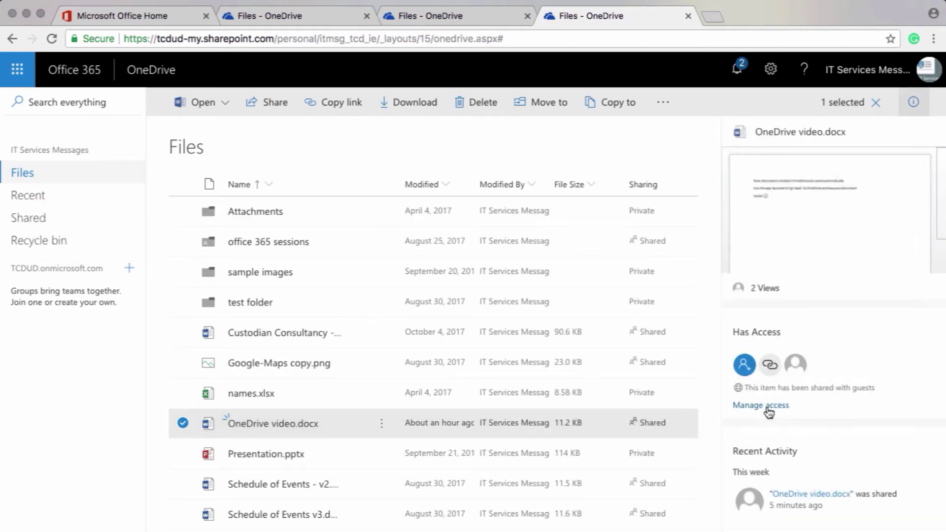
Remove all sharing from OneDrive video.docx through Manage access, confirm, and close the panel.
click(767, 407)
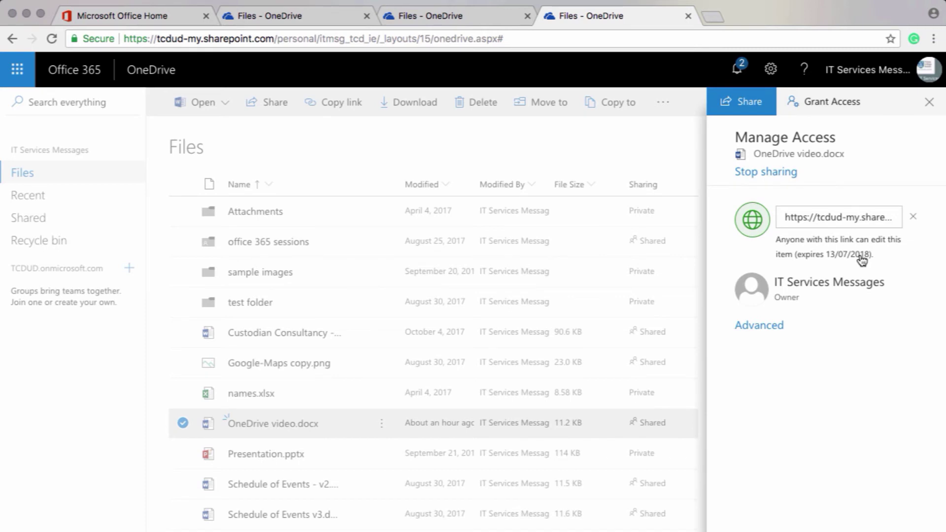
click(766, 172)
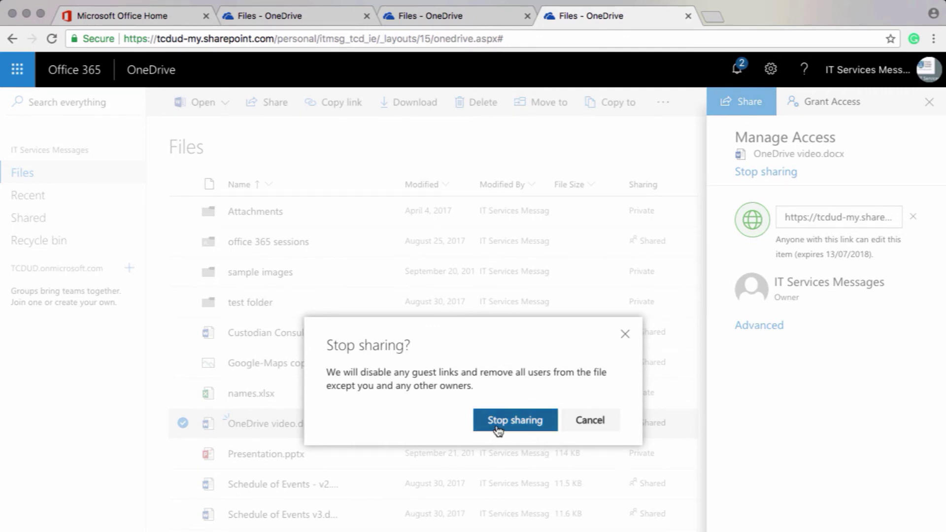
click(498, 430)
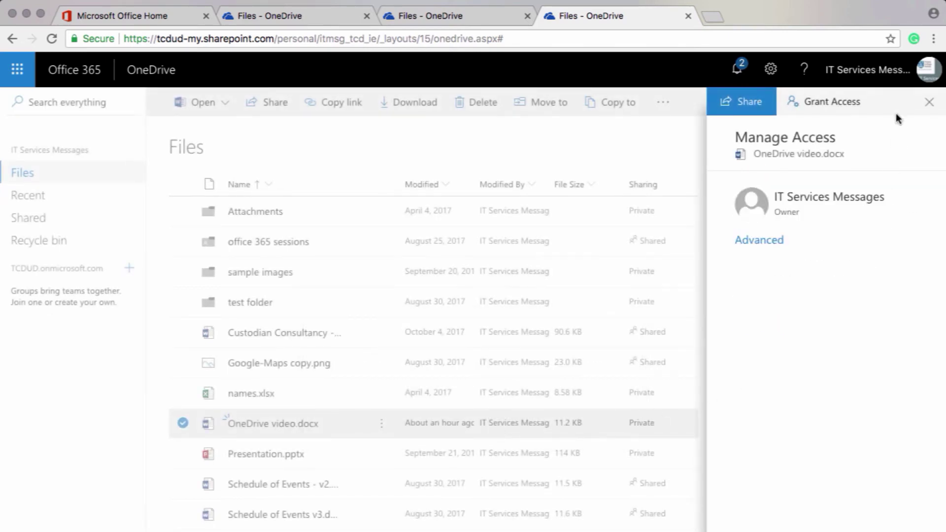
click(929, 102)
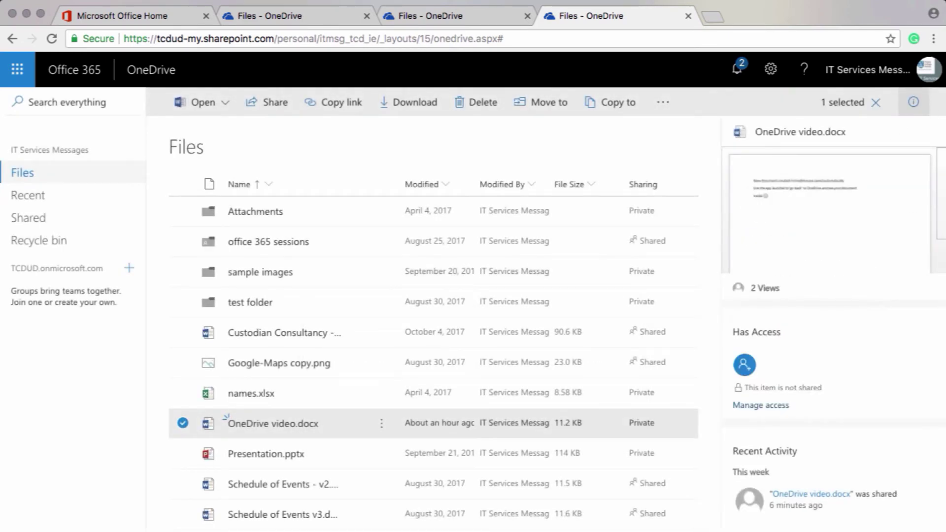
click(913, 102)
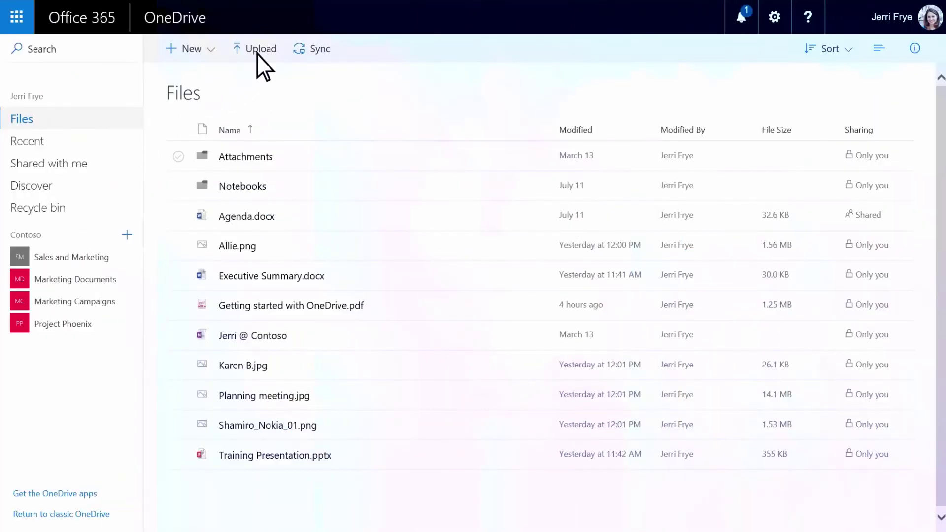
Upload all ten files from the Documents folder with the Upload file picker.
click(256, 53)
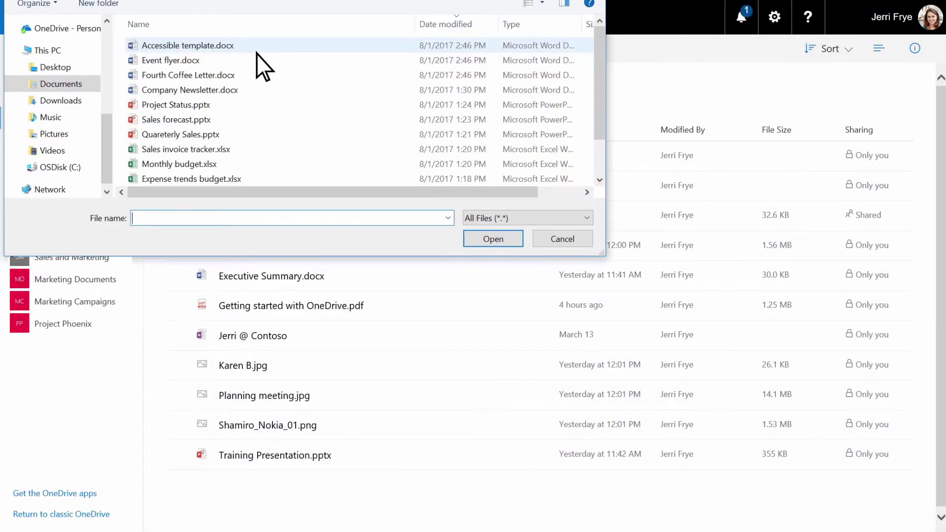
drag(122, 39, 560, 180)
click(510, 241)
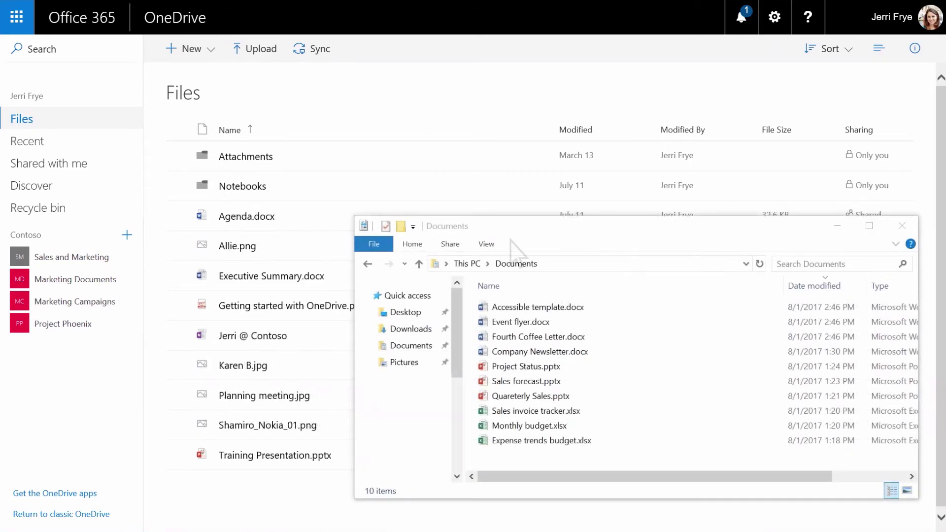
Drag all ten Documents files from File Explorer into the OneDrive Files list.
drag(470, 301, 701, 451)
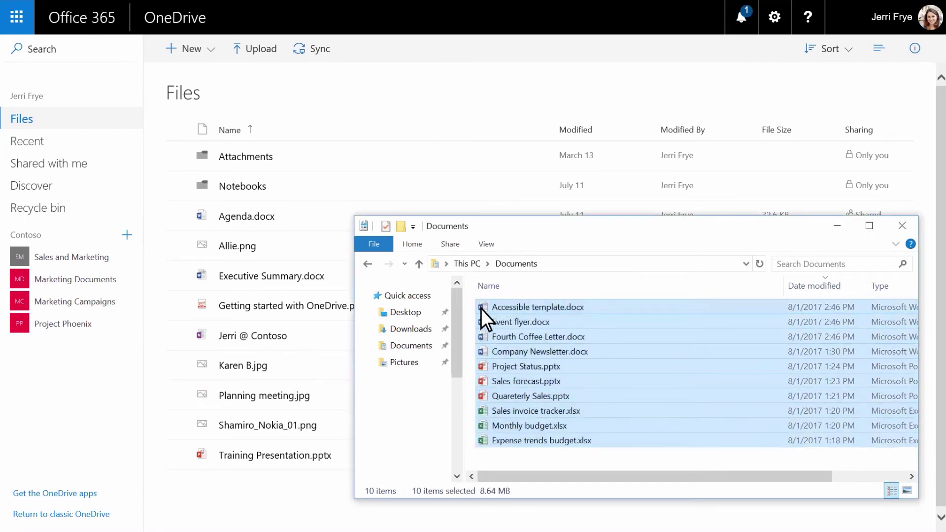
drag(481, 309, 241, 508)
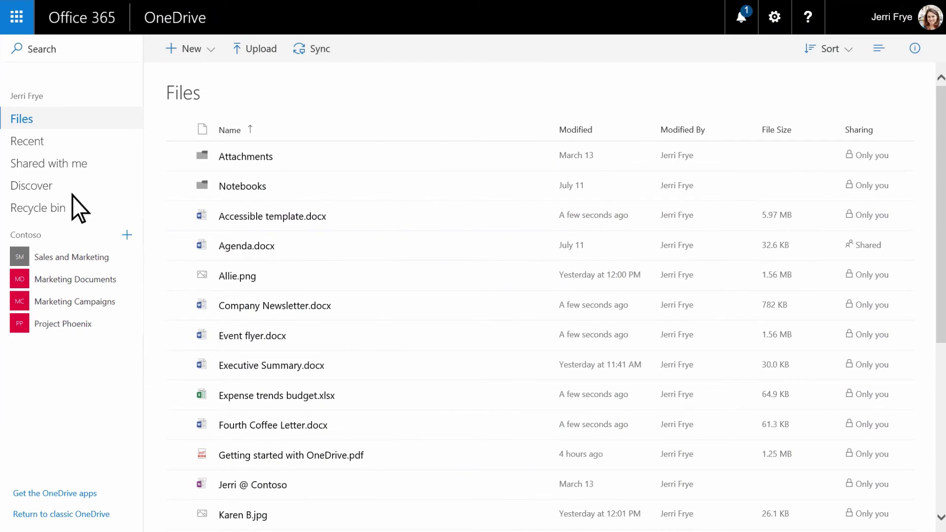
Create a new OneDrive folder named Sales.
click(283, 49)
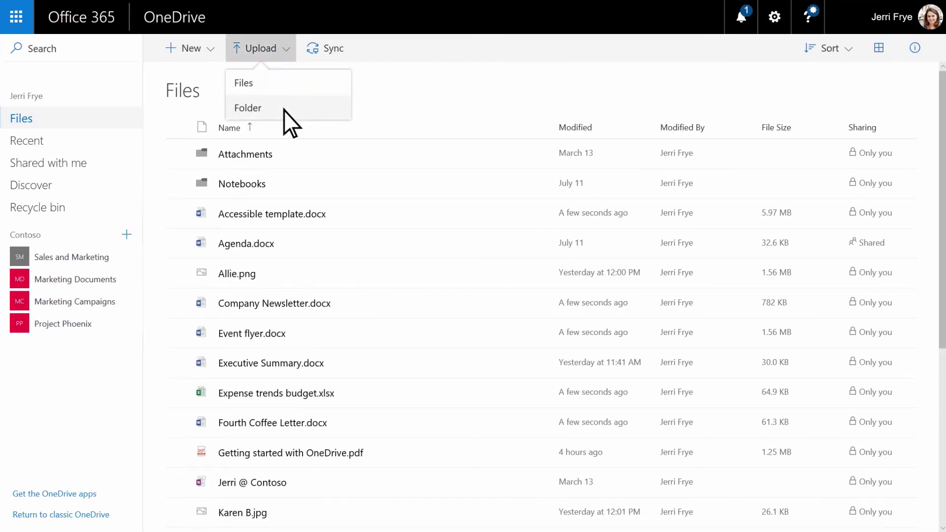
click(211, 51)
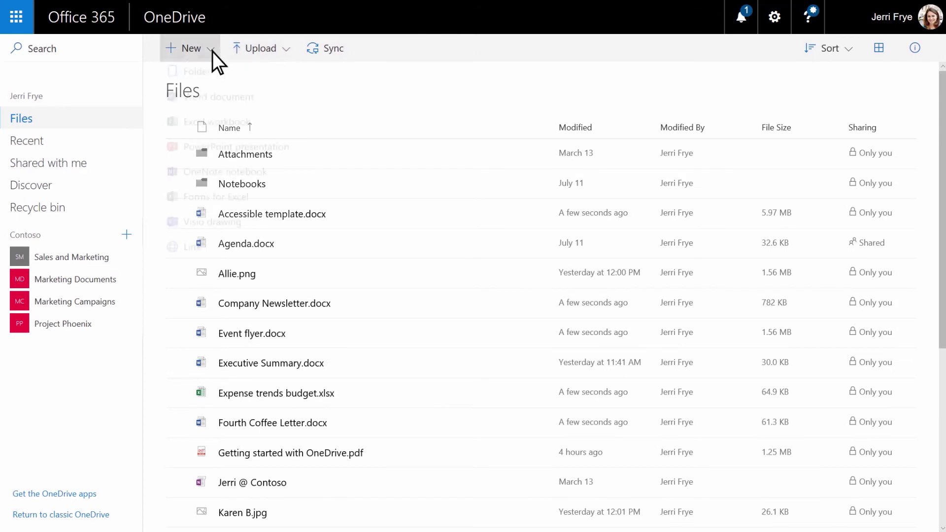
click(212, 81)
text(S)
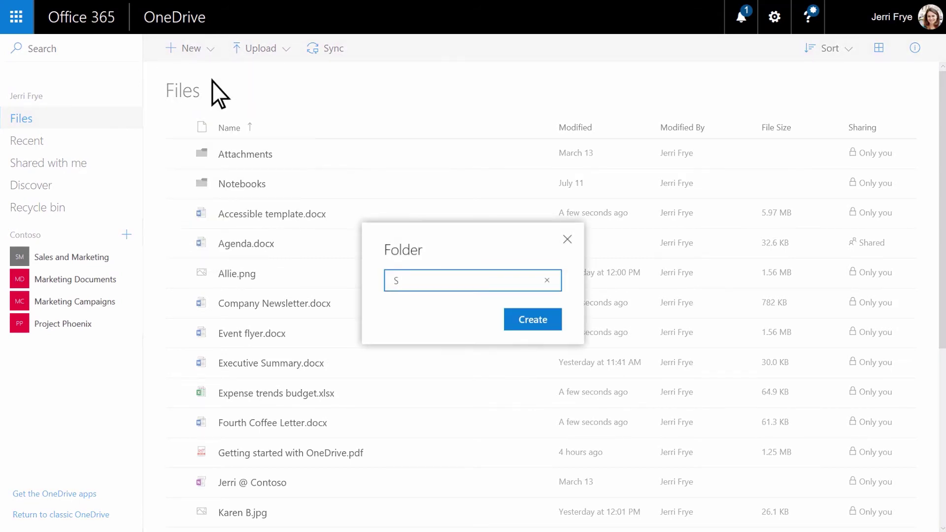
text(ales)
key(Return)
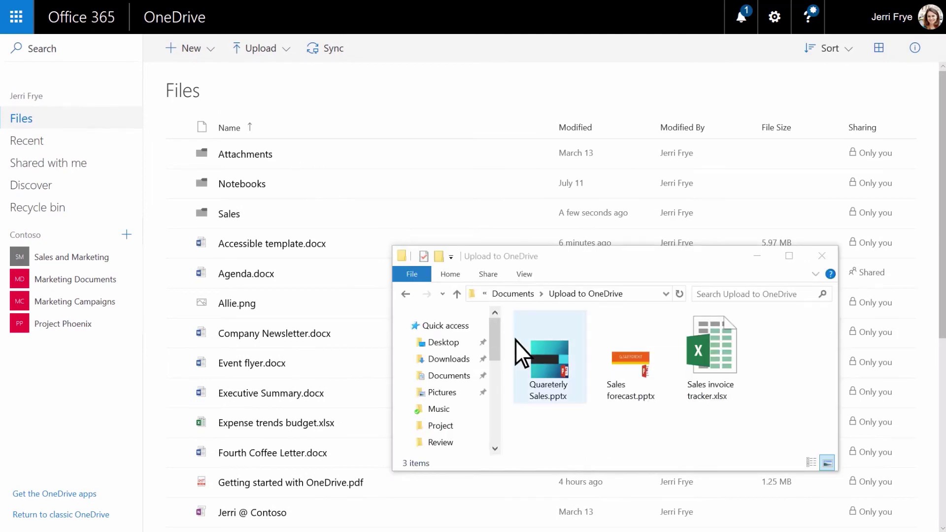
Drag the three sales files into the Sales folder, then select the eight Contoso Active Files.
drag(515, 341, 750, 393)
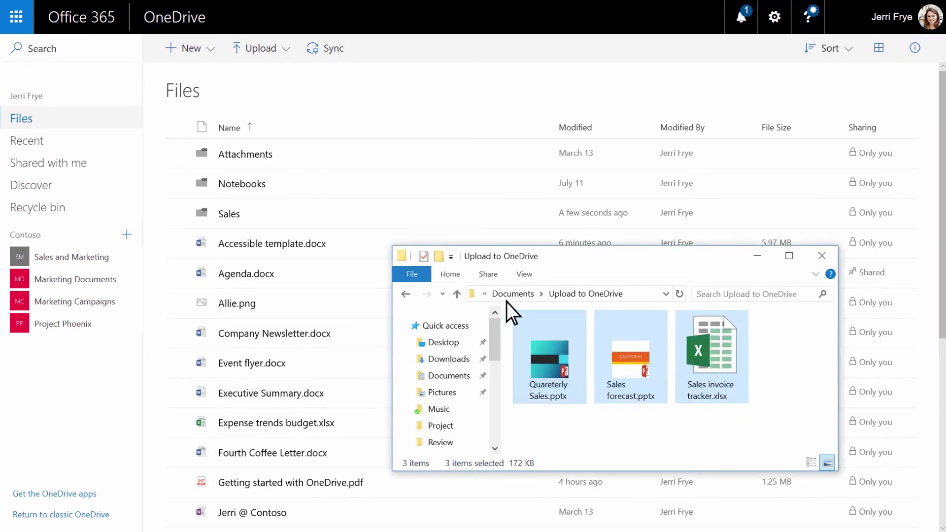
drag(492, 297, 247, 212)
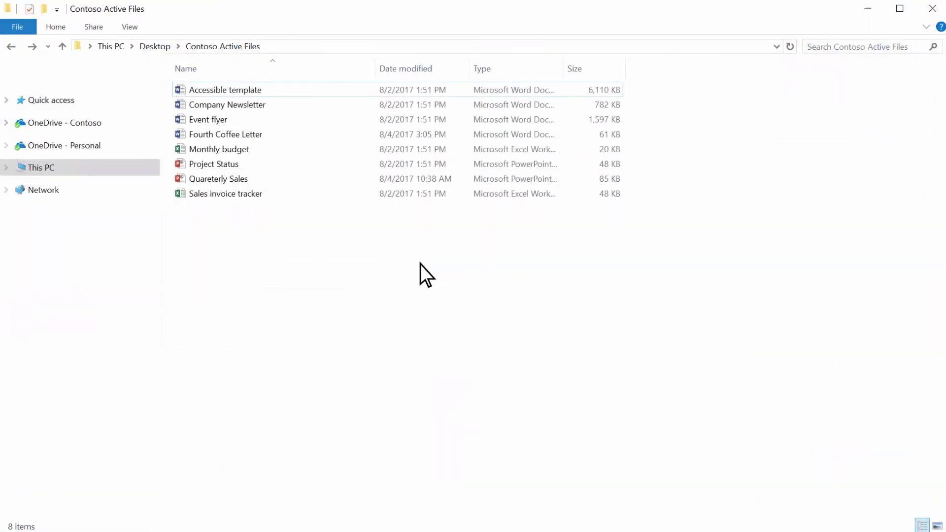
drag(420, 262, 194, 80)
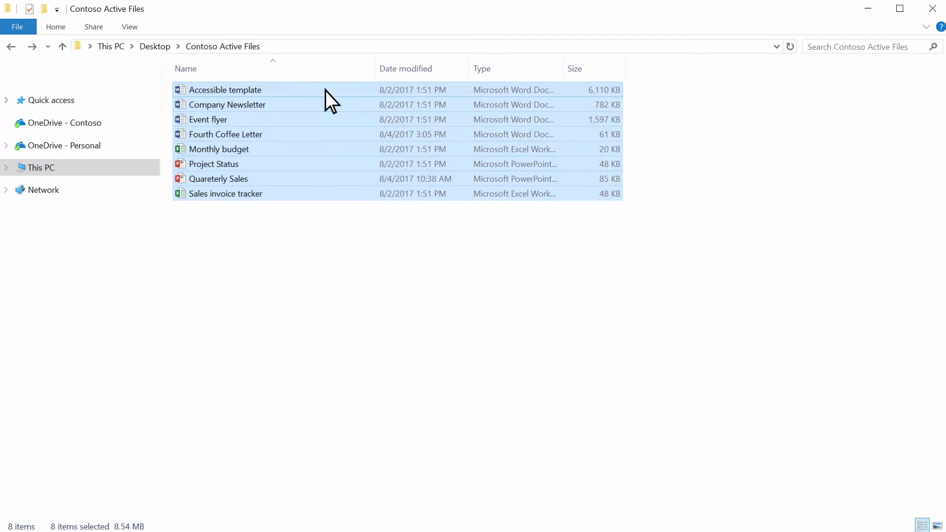
Move the eight selected files onto OneDrive - Contoso in the navigation pane.
drag(326, 91, 113, 121)
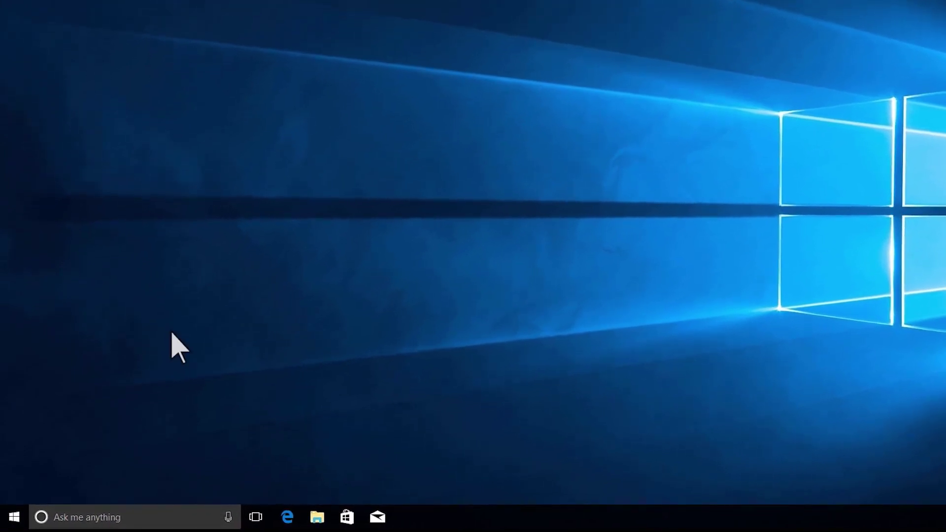
Launch the OneDrive desktop app from Start search ('oned') and sign in with the work e-mail and password.
click(15, 517)
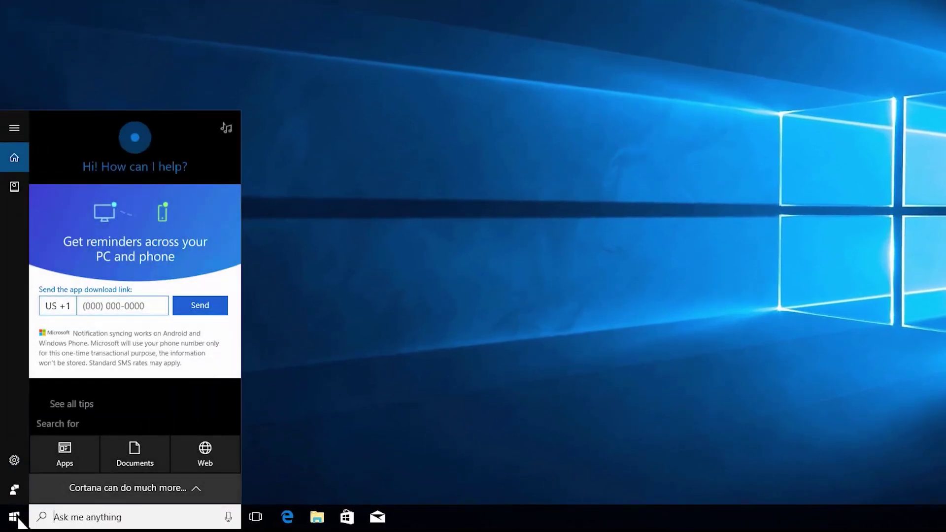
text(onedrive)
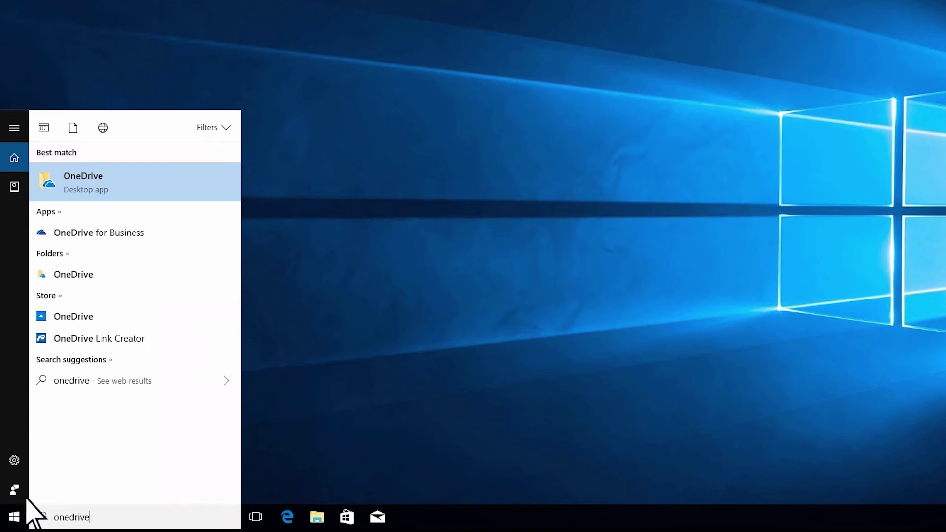
click(84, 187)
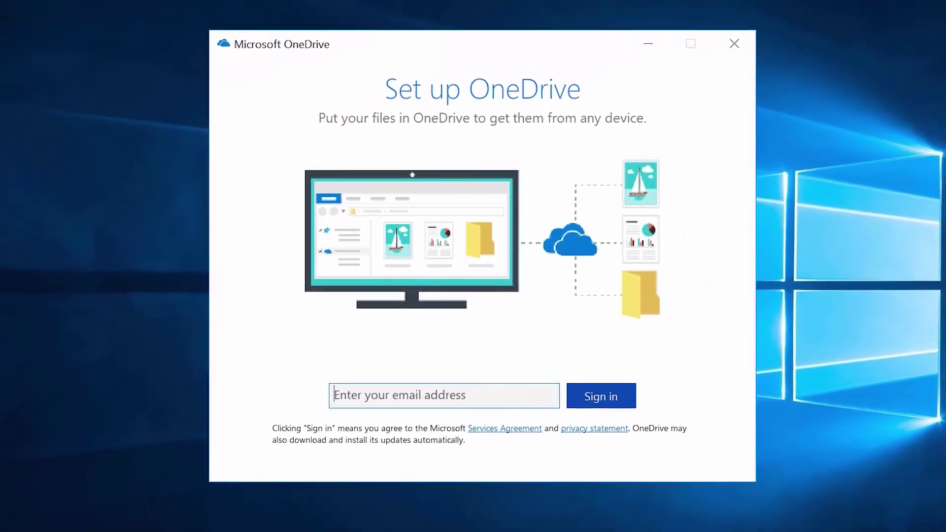
text(JerriF@contoso.com)
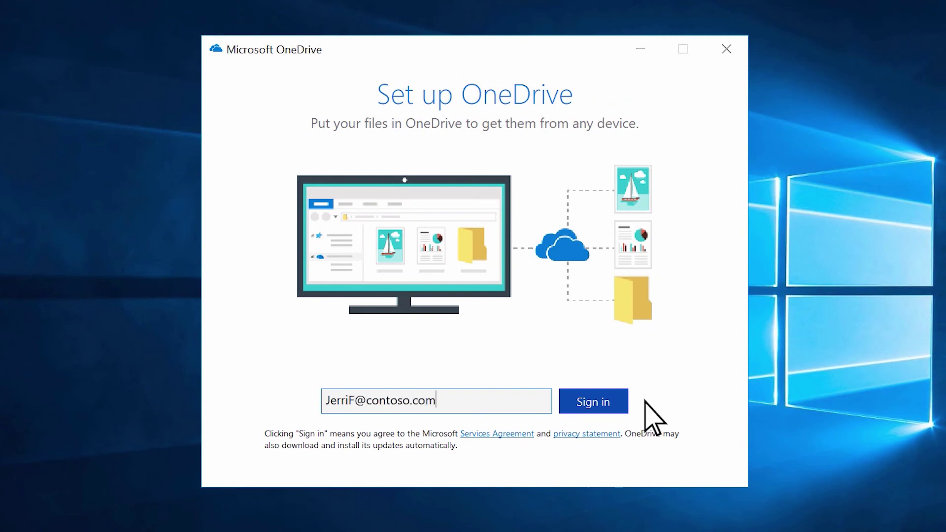
click(586, 400)
text(***********)
click(322, 384)
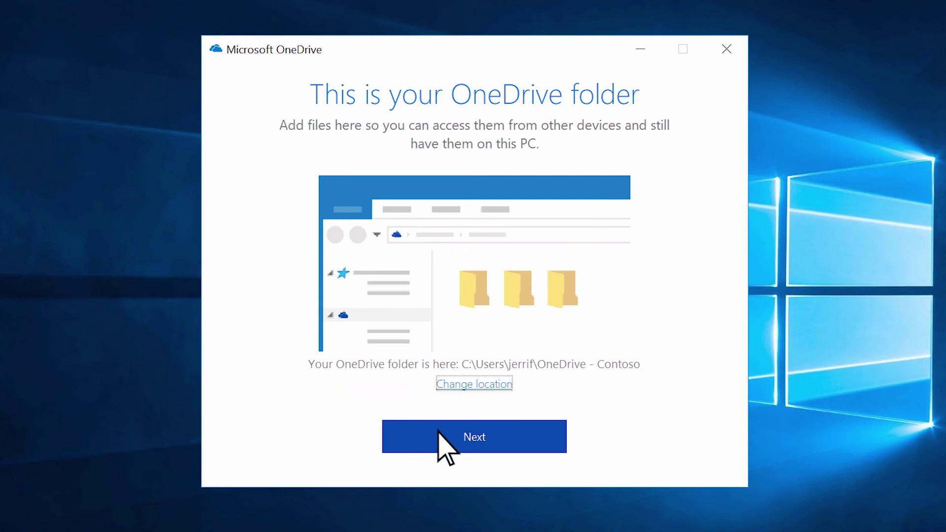
Accept the default OneDrive - Contoso folder location, sync all folders, and open the folder.
click(473, 448)
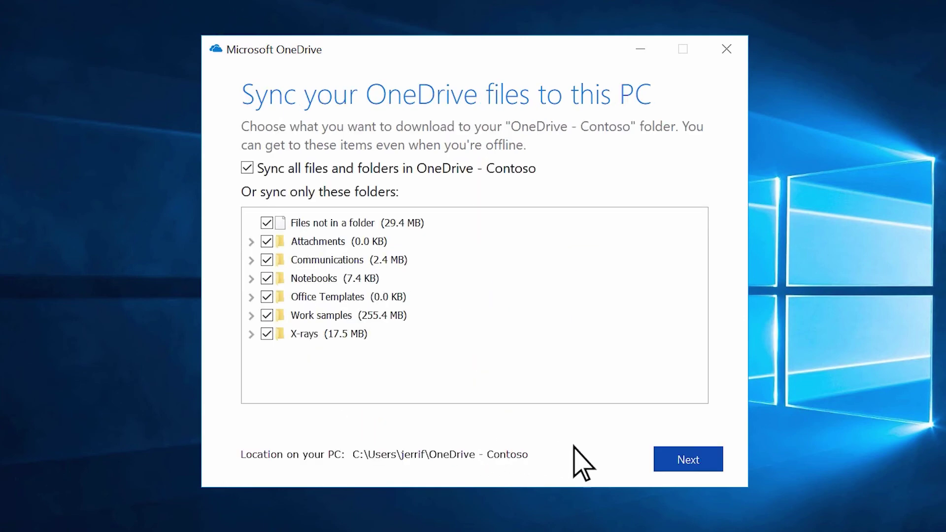
click(687, 460)
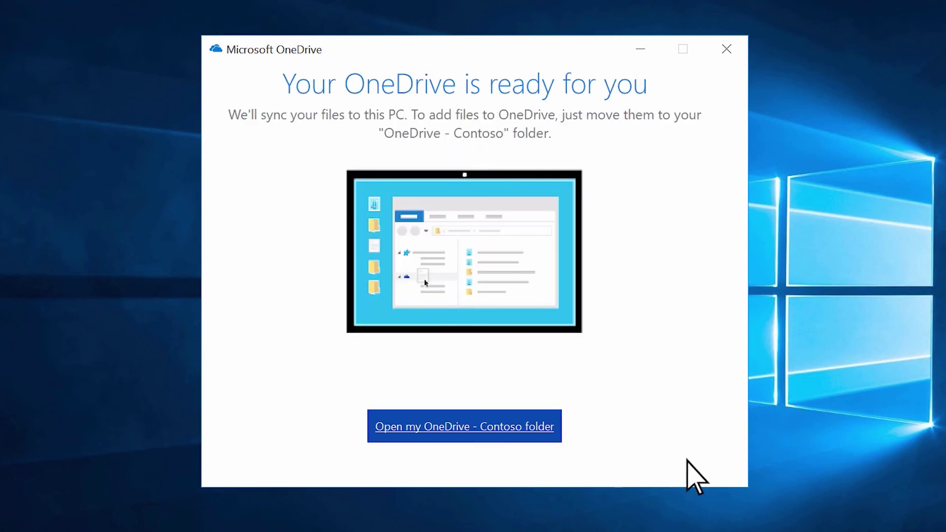
click(456, 430)
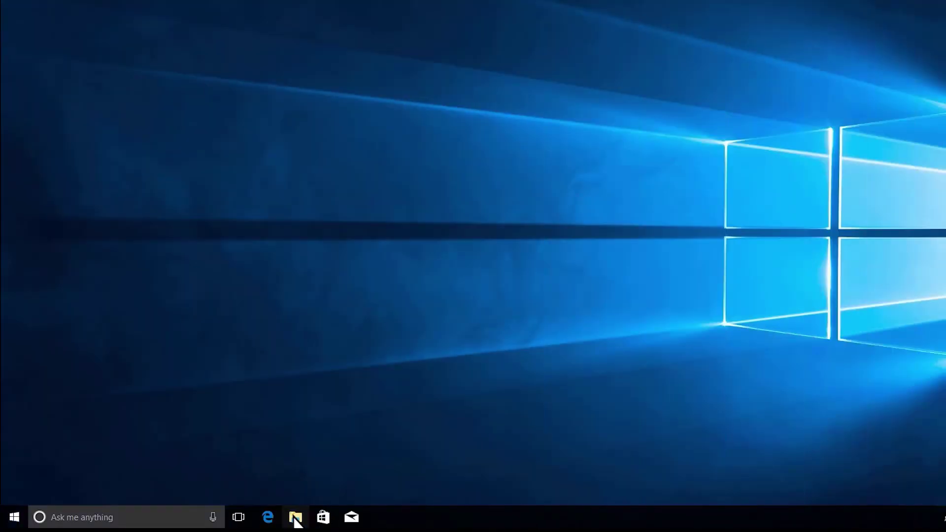
Open OneDrive - Contoso in File Explorer and drag the five Desktop files into it from a second window.
click(296, 517)
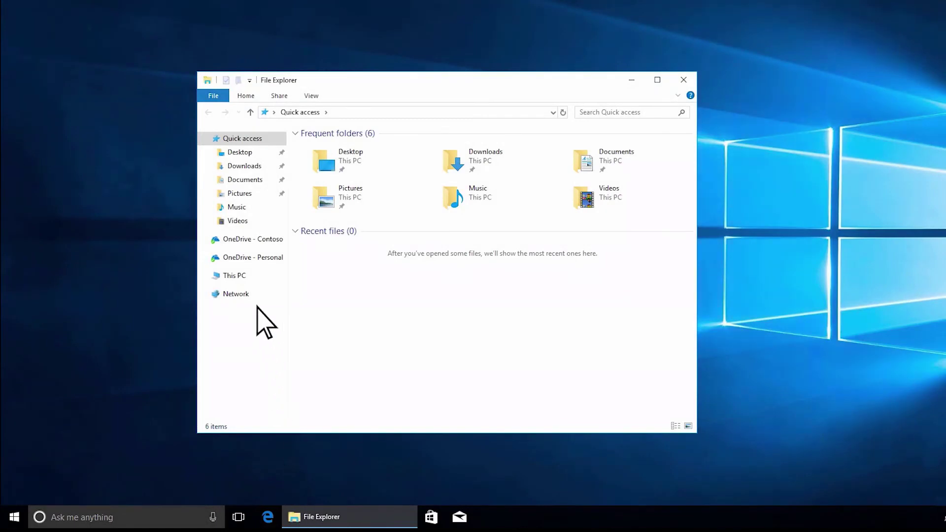
click(247, 259)
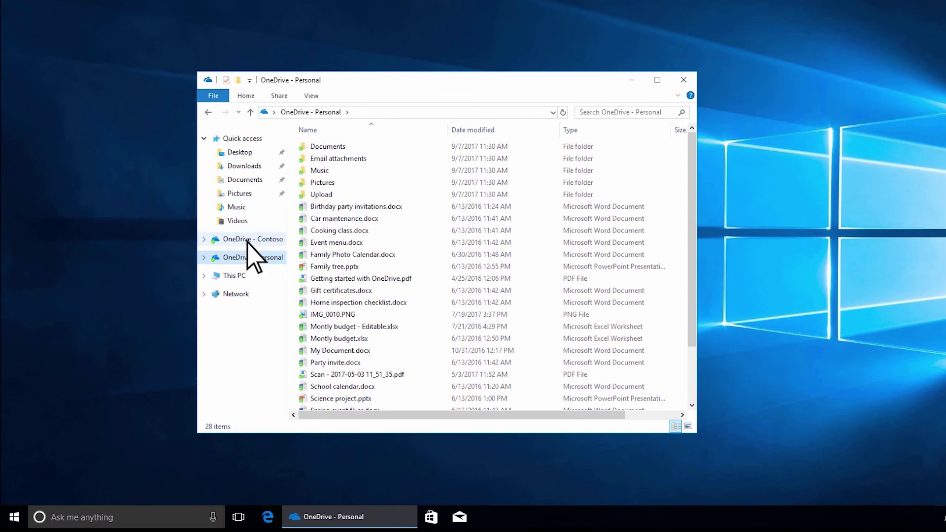
click(248, 241)
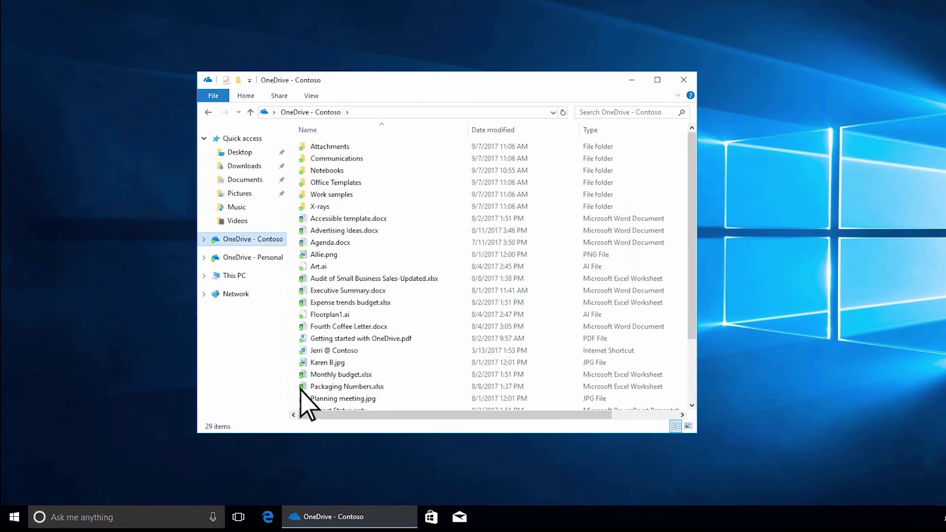
right_click(329, 517)
click(322, 456)
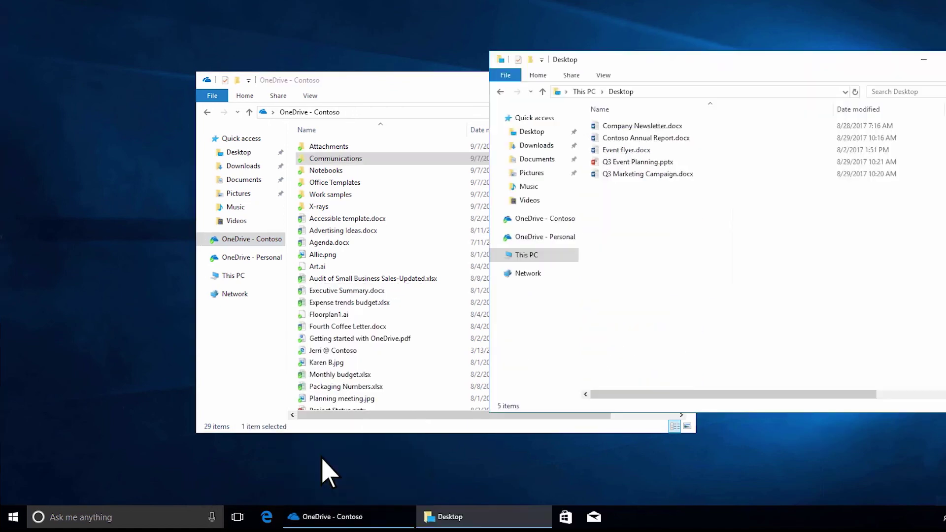
drag(660, 231, 627, 138)
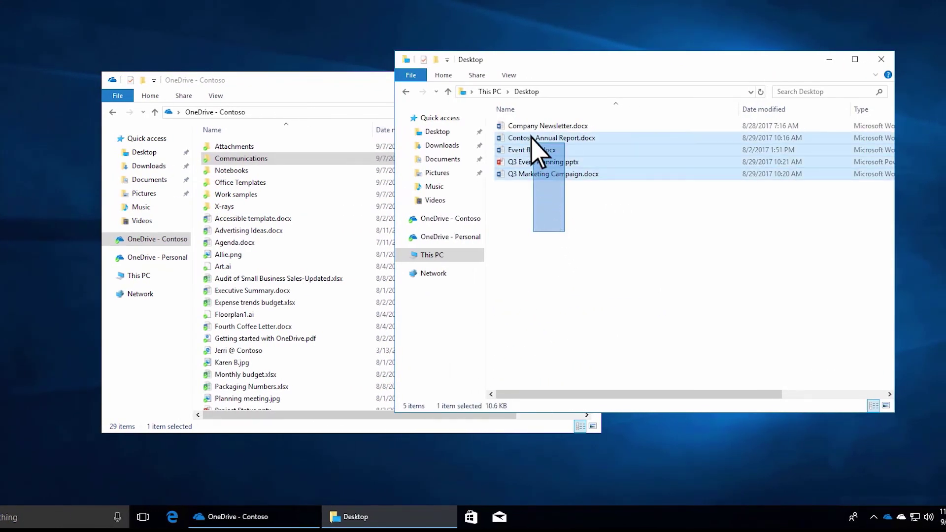
drag(537, 151, 357, 340)
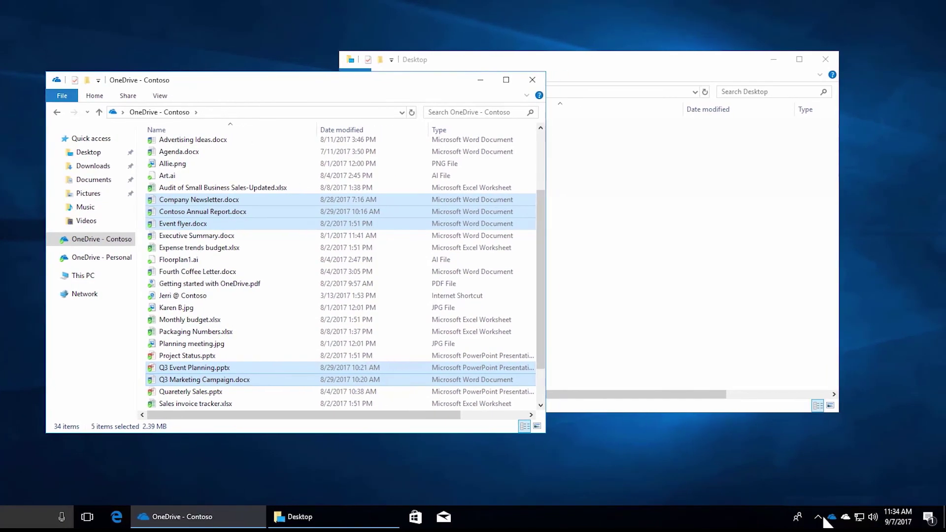
Check OneDrive's sync status from the tray icon, then open the Settings tab of OneDrive settings.
click(832, 521)
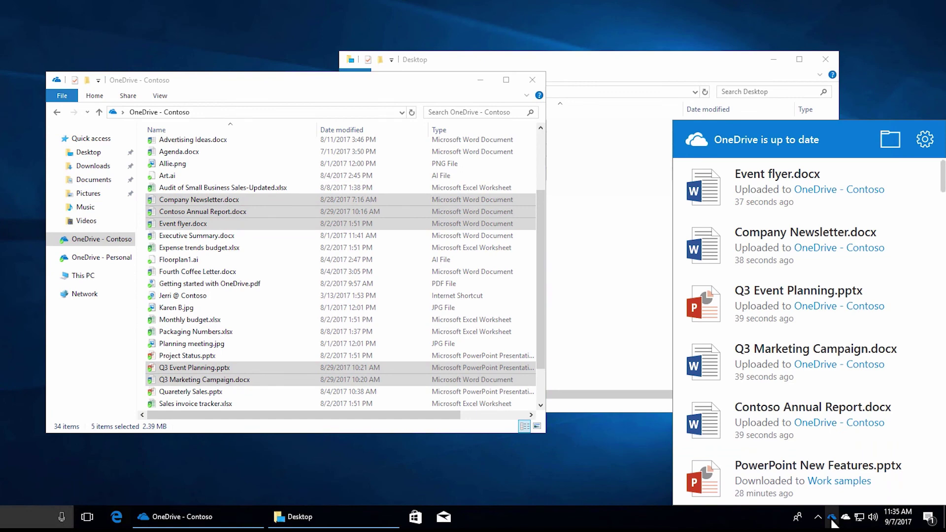
click(925, 141)
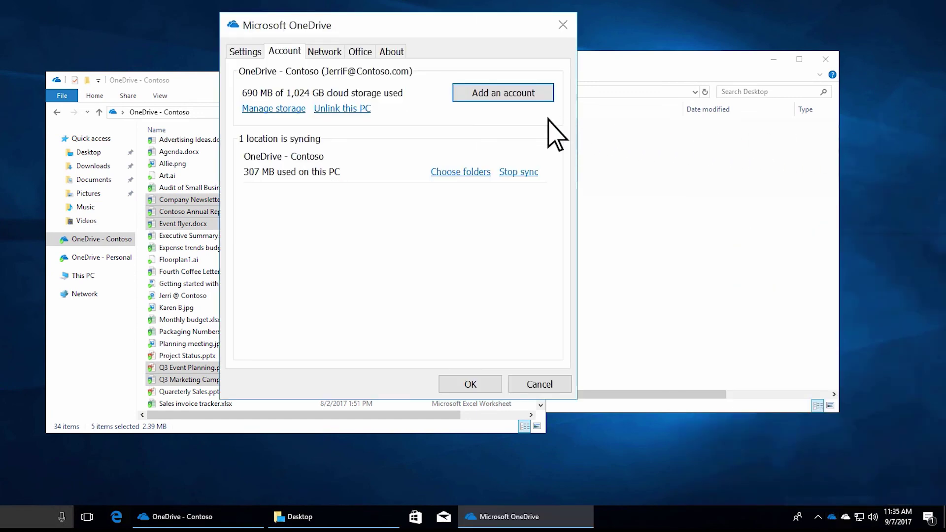
click(243, 55)
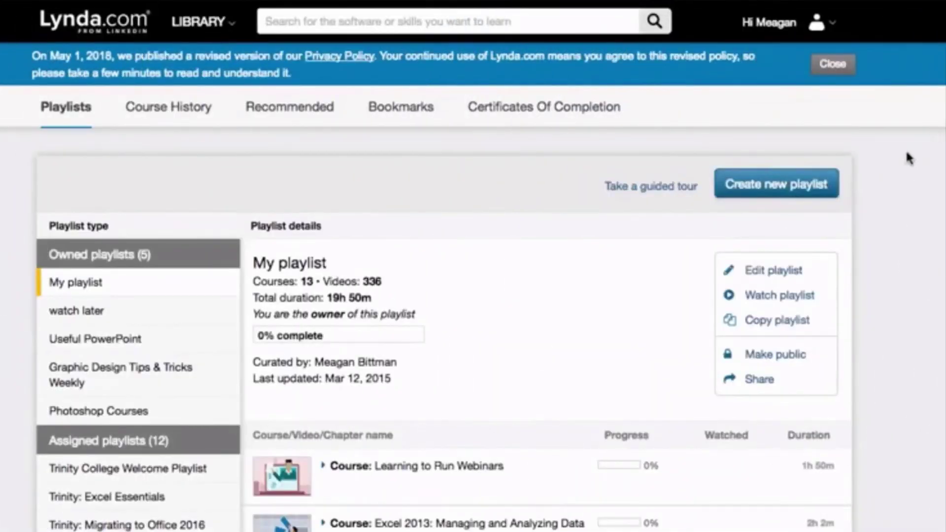
Open the Trinity: OneDrive playlist and play a video from OneDrive for Business Essential Training.
scroll(444, 296, down, 5)
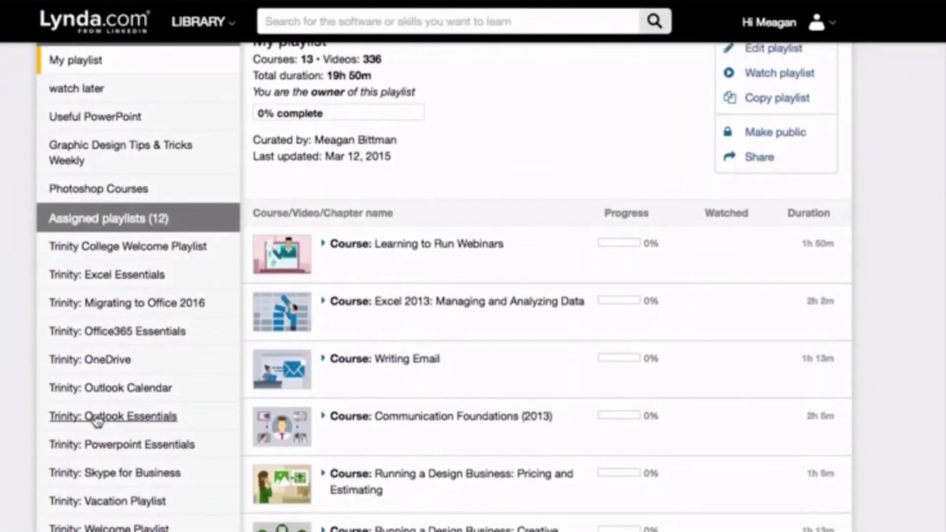
click(135, 332)
scroll(870, 434, down, 3)
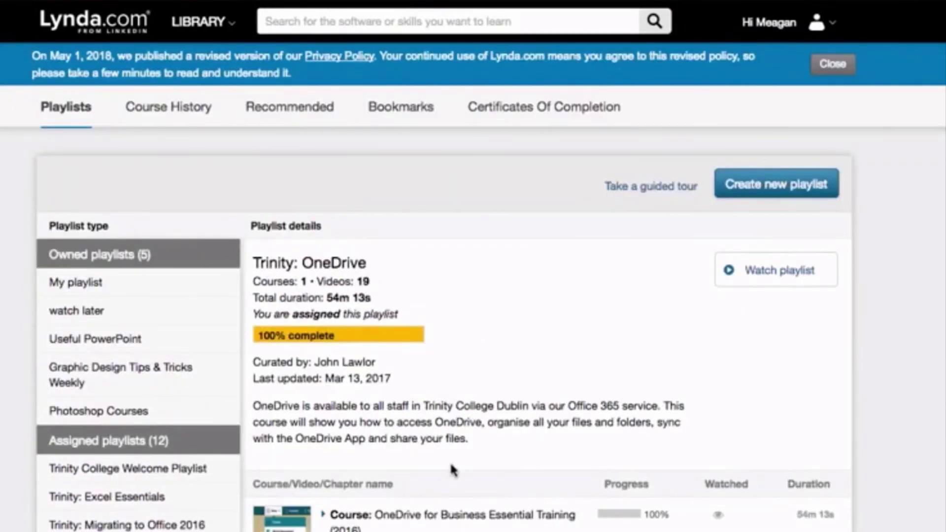
click(407, 522)
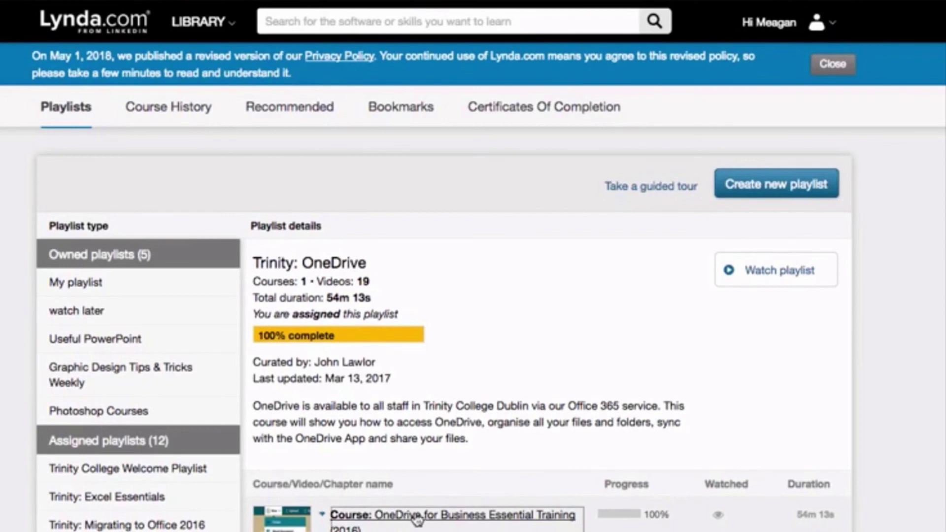
scroll(419, 517, down, 3)
click(303, 438)
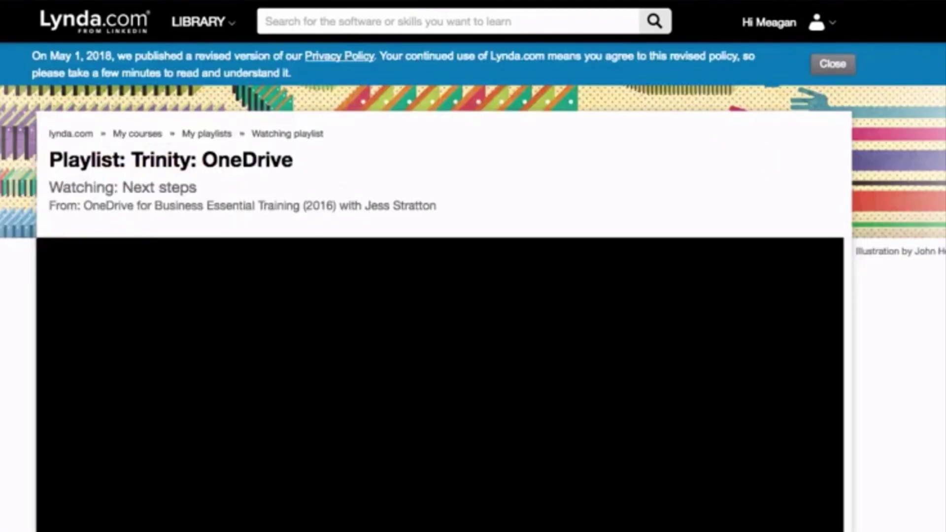